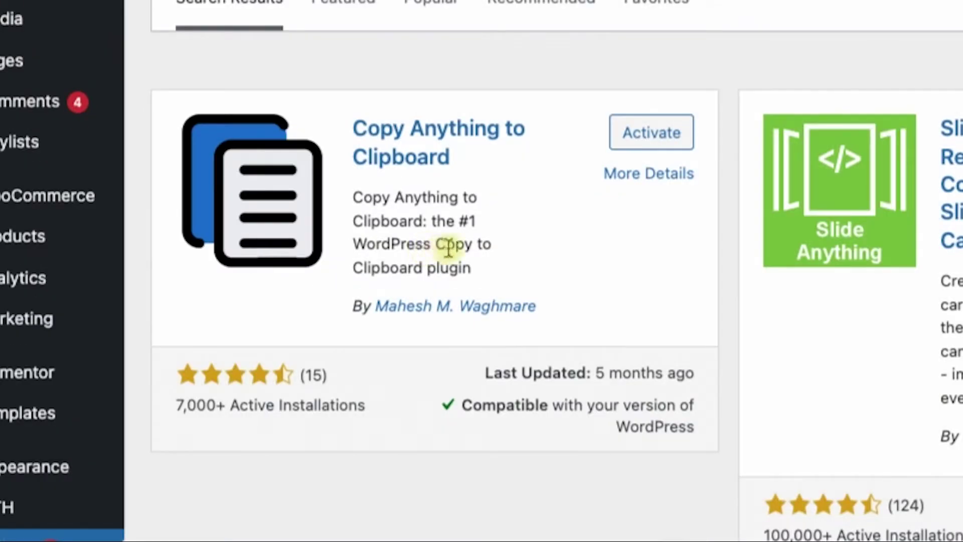
# - Activate the Copy Anything to Clipboard plugin from the Add New search results
pyautogui.click(650, 131)
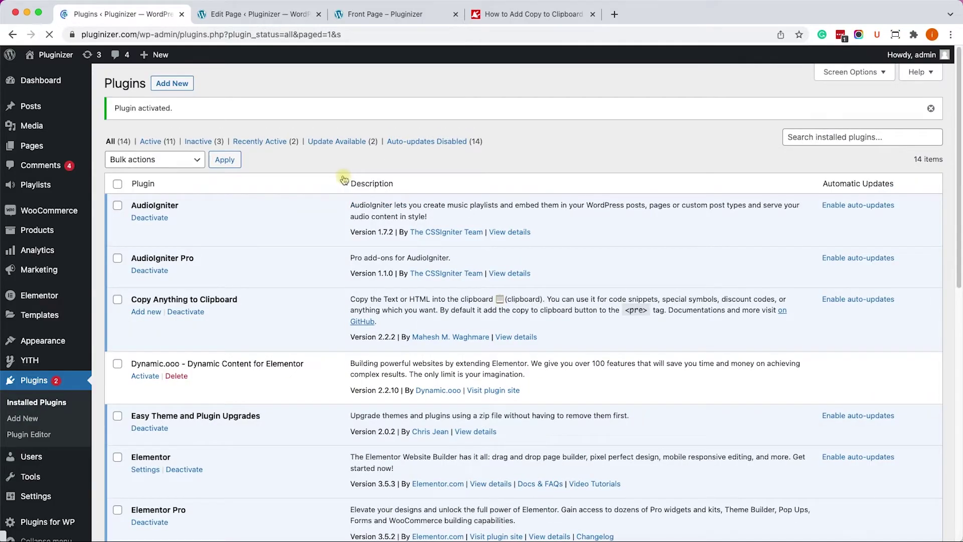
# - Reload the Front Page editor and insert a Shortcode block after the last paragraph
pyautogui.click(257, 14)
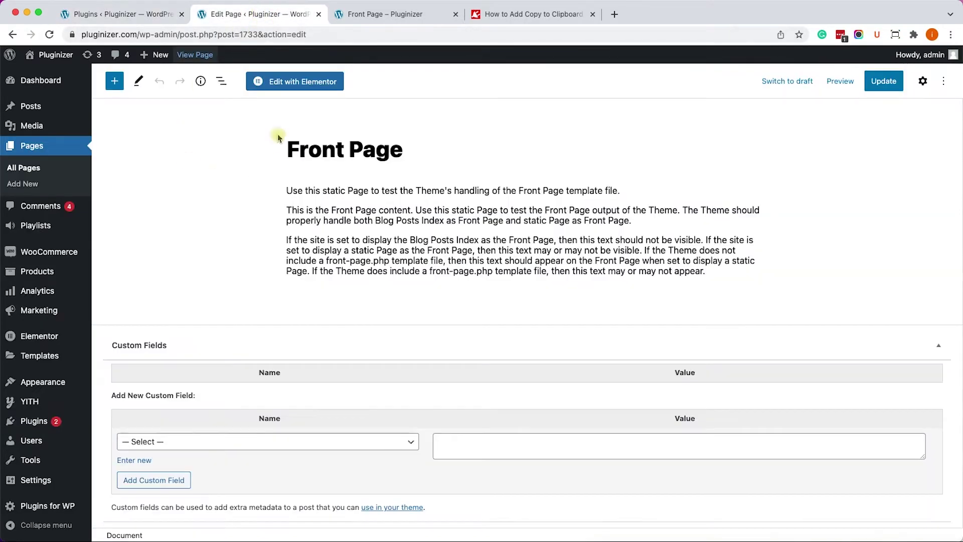
pyautogui.click(49, 34)
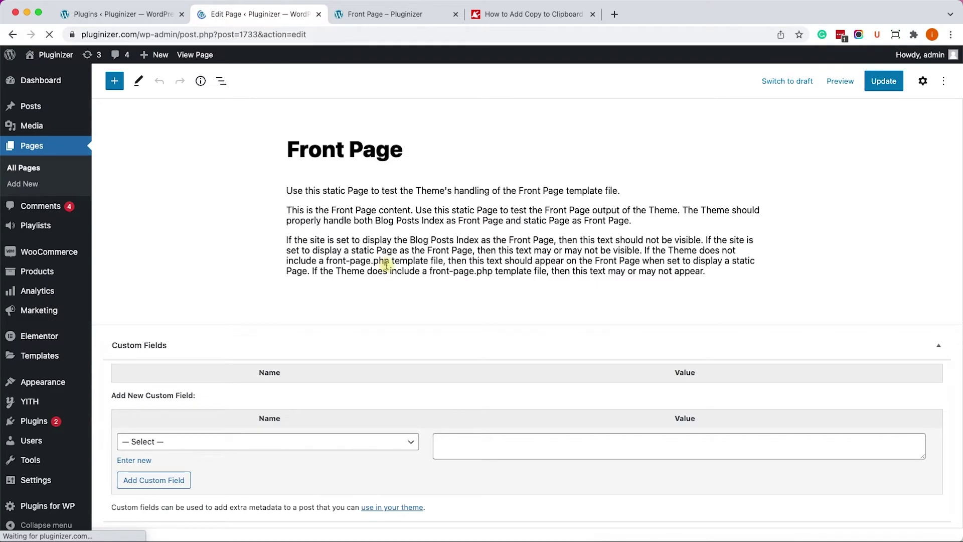
pyautogui.click(487, 274)
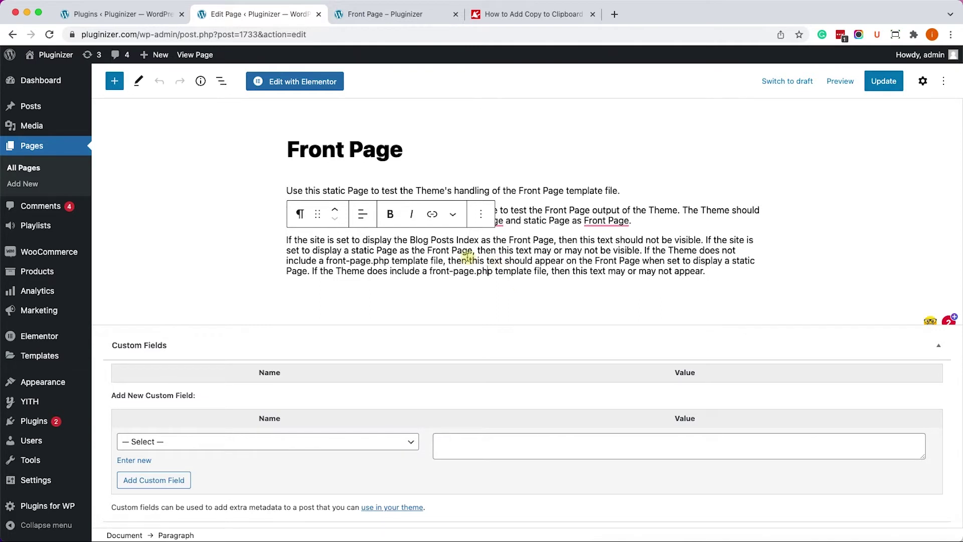
pyautogui.click(115, 82)
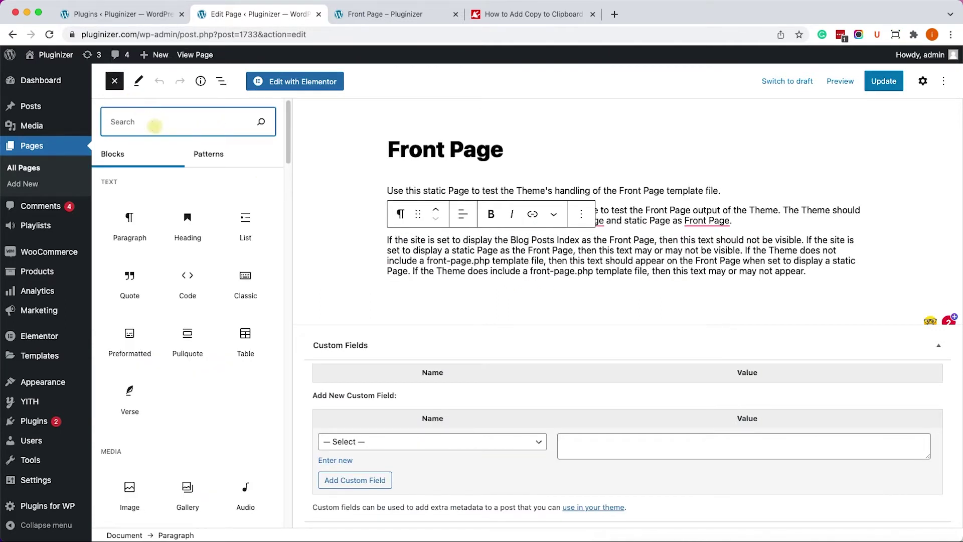
pyautogui.write('short')
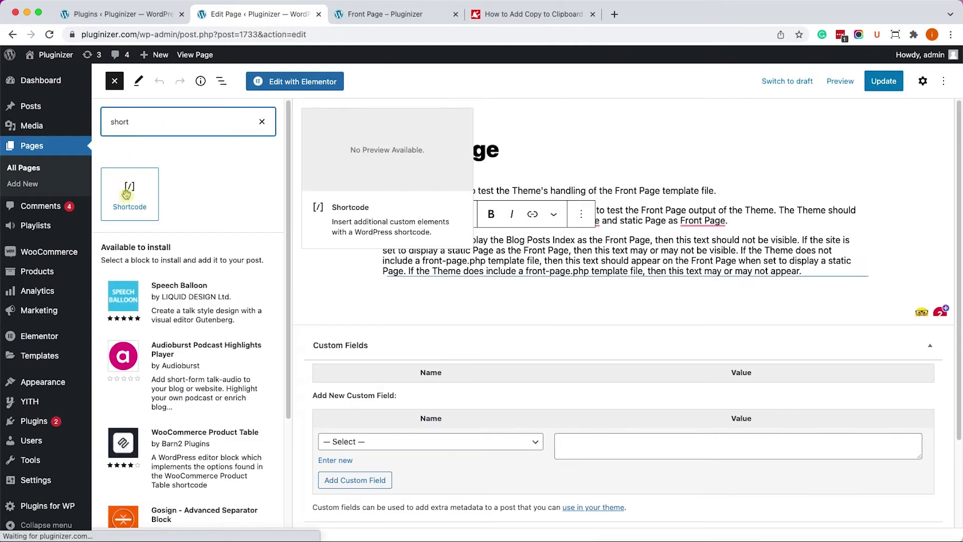
pyautogui.click(131, 193)
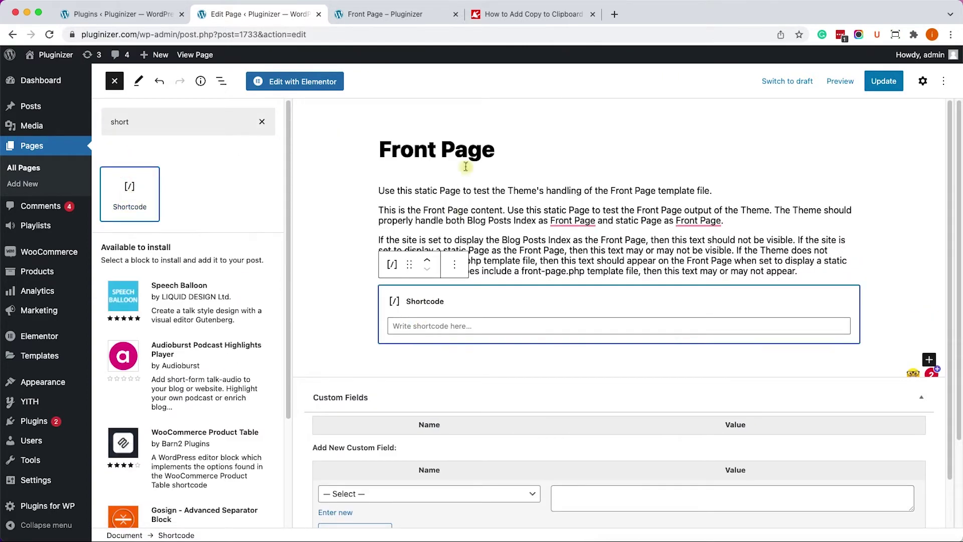
pyautogui.click(521, 16)
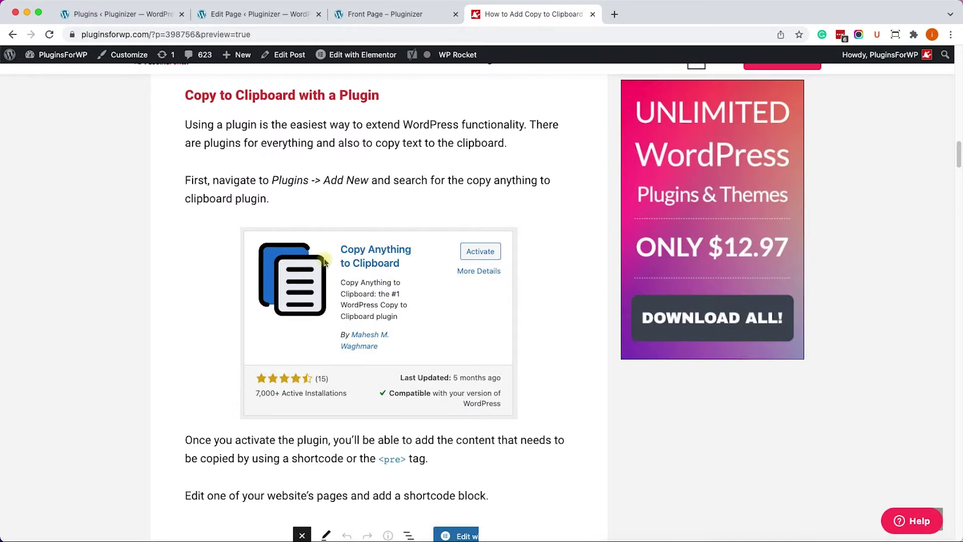
# - Copy the example copy shortcode from the tutorial and paste it into the Shortcode block
pyautogui.scroll(-8, 336, 272)
pyautogui.scroll(-6, 337, 272)
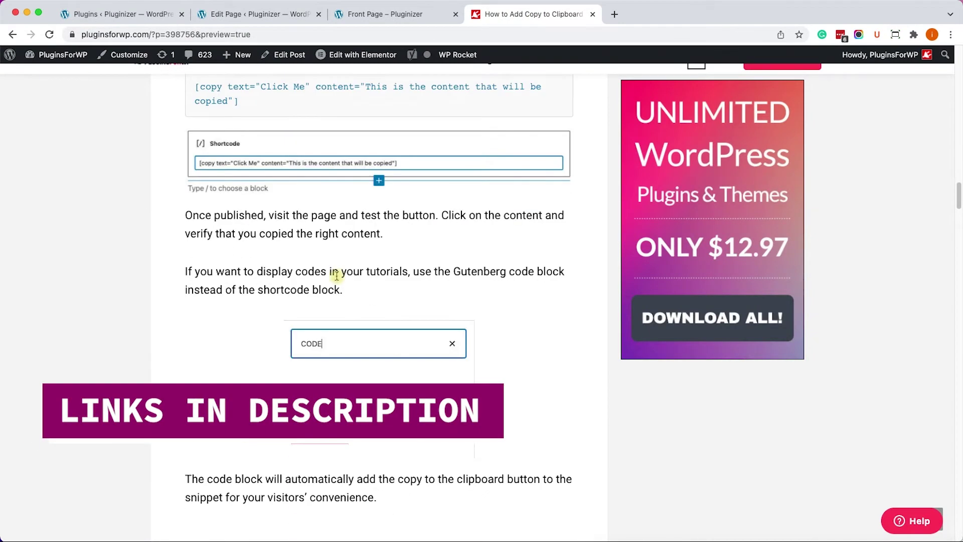
pyautogui.scroll(4, 333, 275)
pyautogui.moveTo(247, 291); pyautogui.dragTo(197, 268)
pyautogui.press('cmd+c')
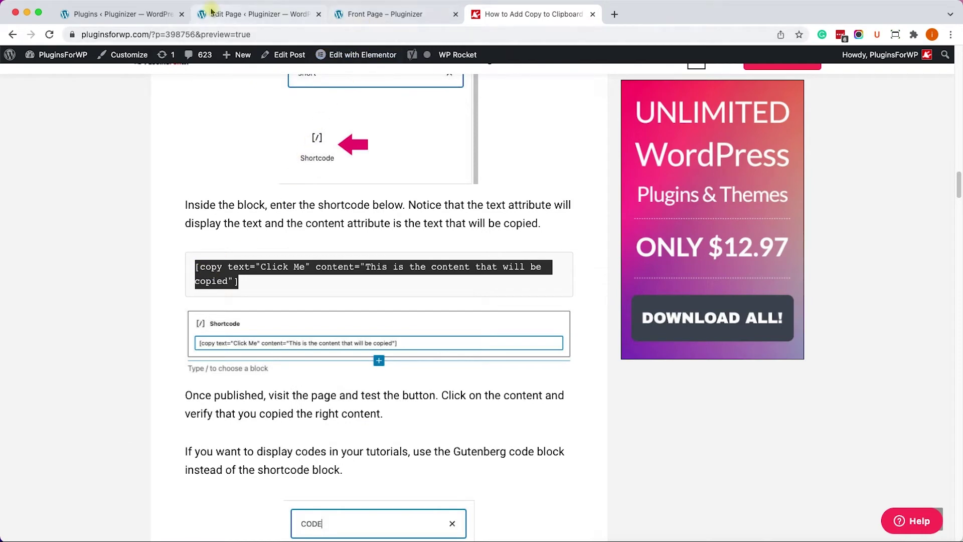
pyautogui.click(228, 16)
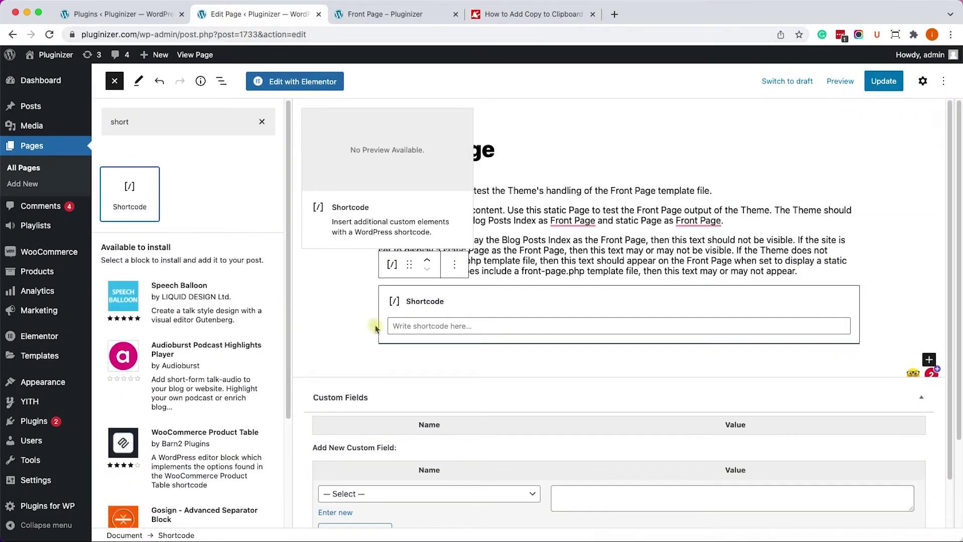
pyautogui.click(409, 327)
pyautogui.press('cmd+v')
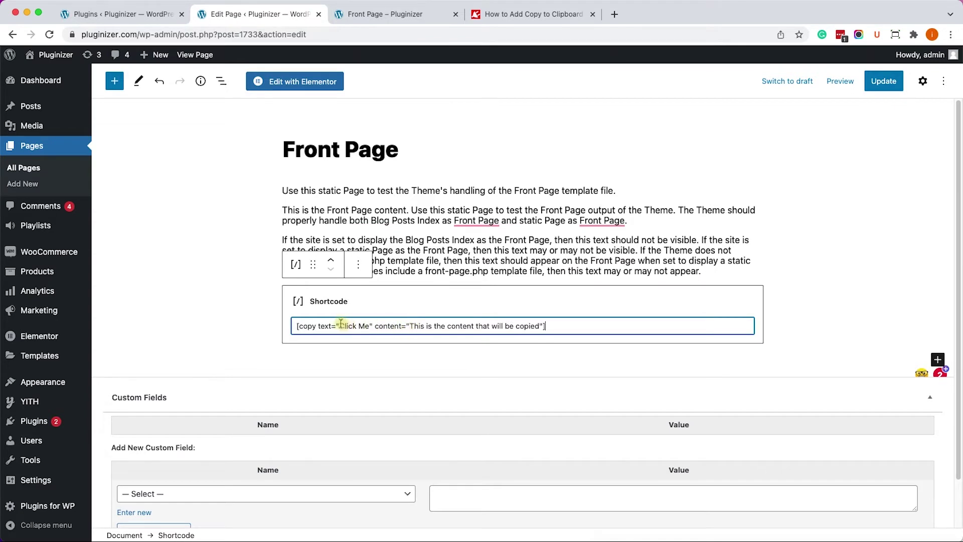
# - Set the shortcode text to 'Click Me to copy the coupon code' and content to '50%off'
pyautogui.moveTo(341, 324); pyautogui.dragTo(368, 323)
pyautogui.click(371, 325)
pyautogui.write('to cop')
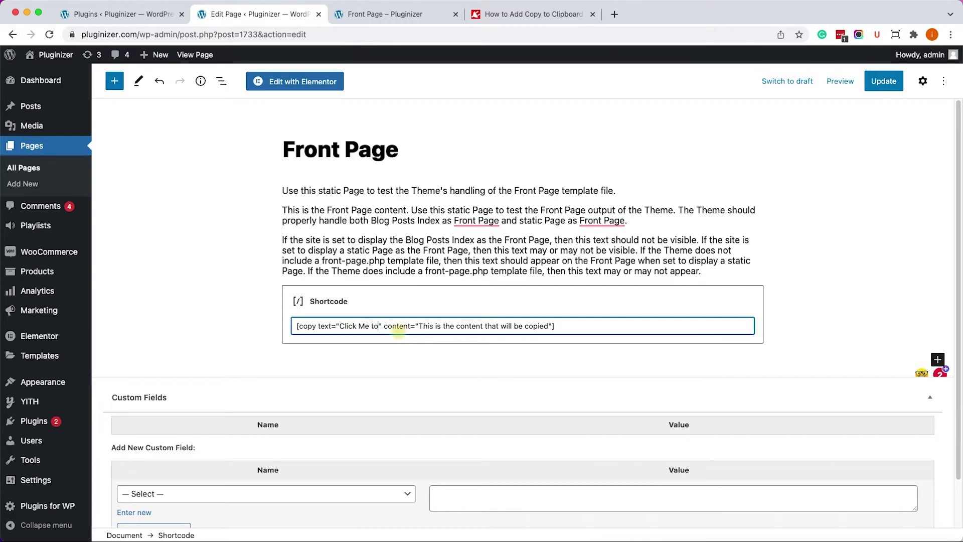
pyautogui.write('y the coupi')
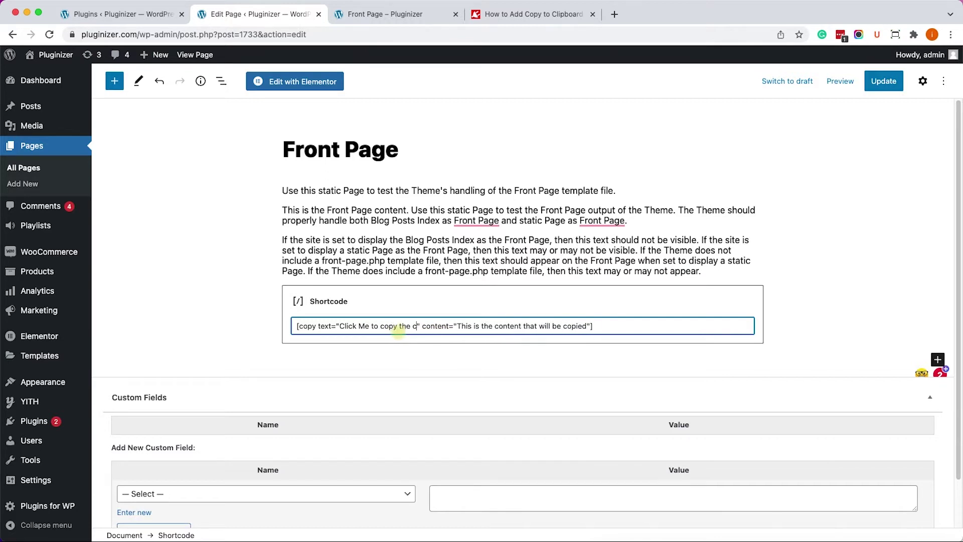
pyautogui.press('BackSpace')
pyautogui.write('on code')
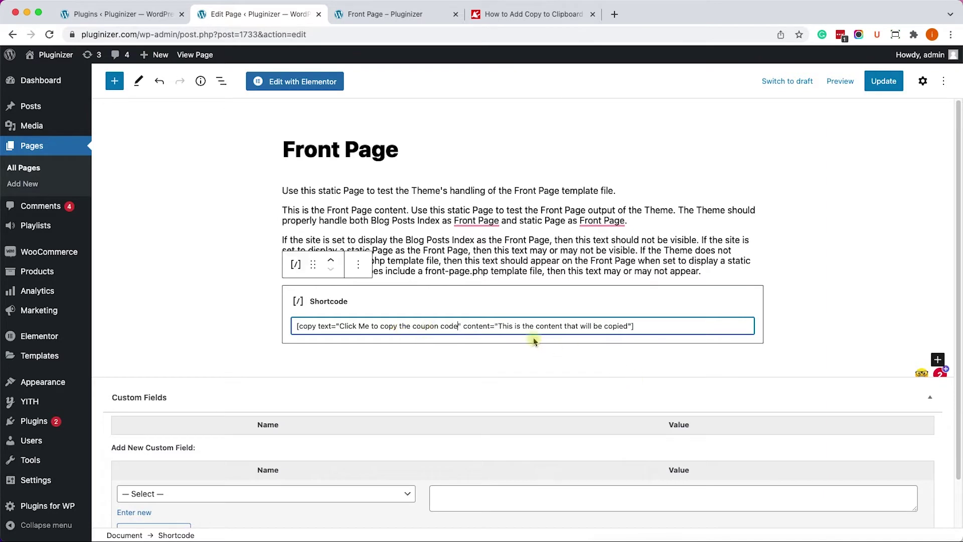
pyautogui.moveTo(499, 326); pyautogui.dragTo(621, 326)
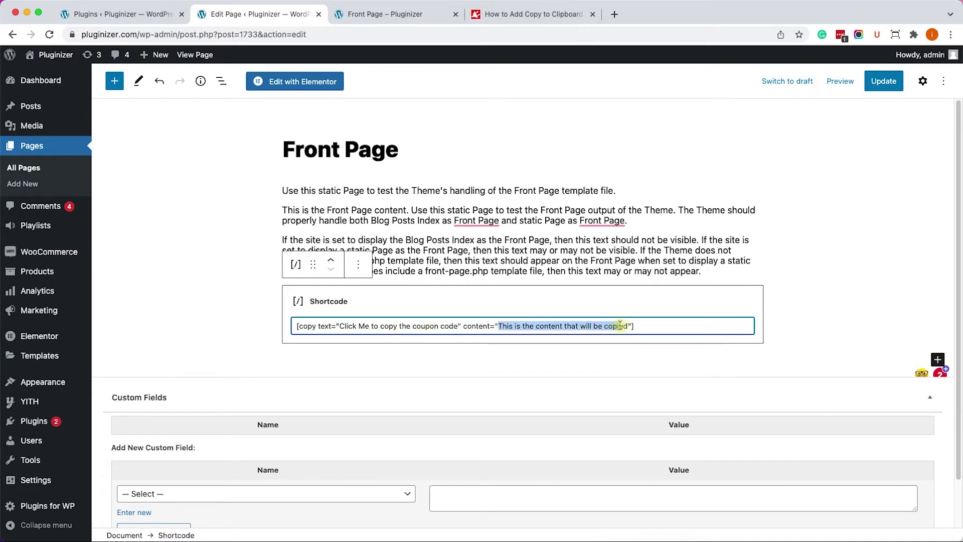
pyautogui.write('5')
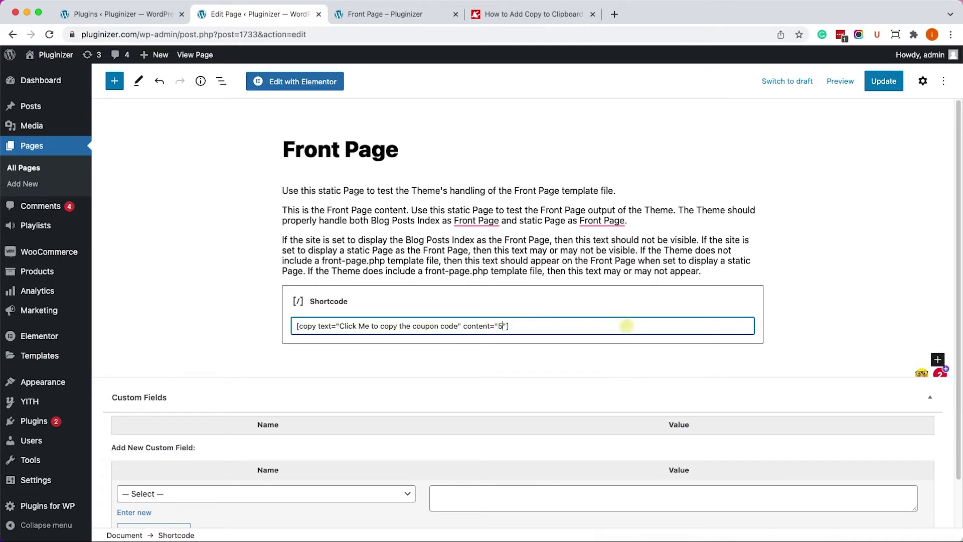
pyautogui.write('0%off')
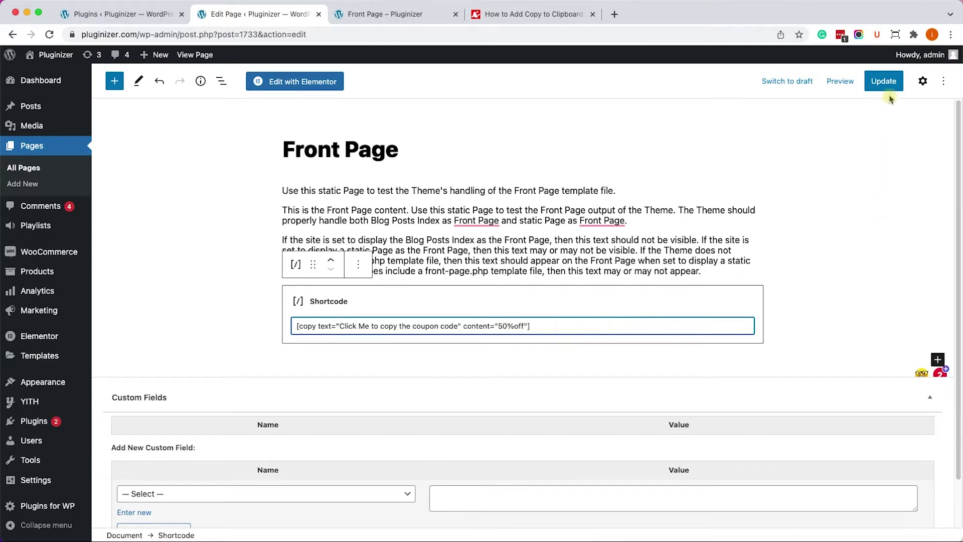
# - Update the Front Page and reload the live front page
pyautogui.click(890, 88)
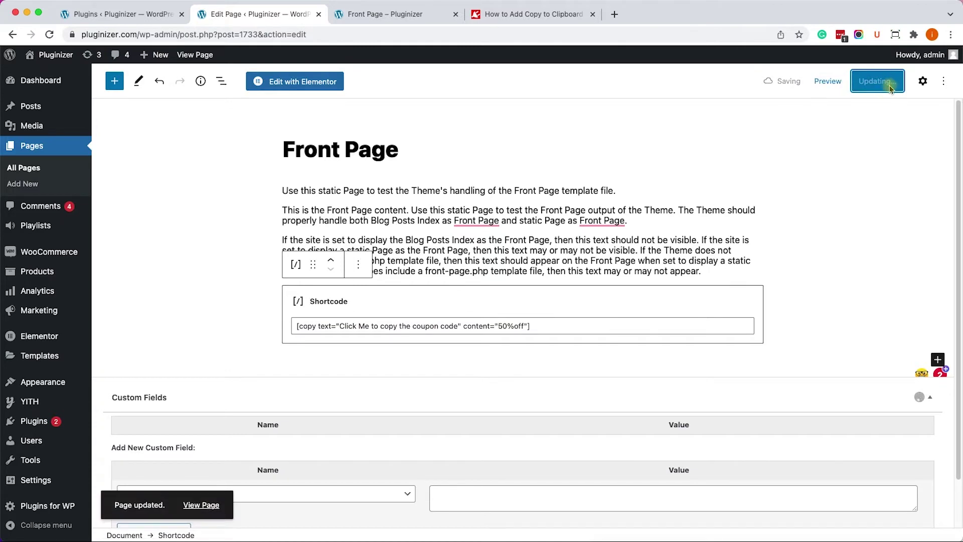
pyautogui.click(383, 17)
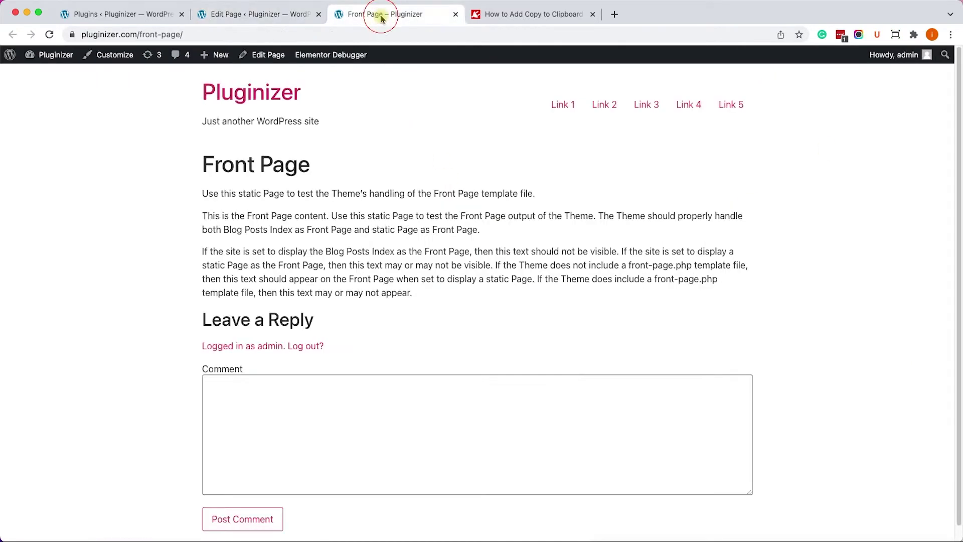
pyautogui.click(49, 35)
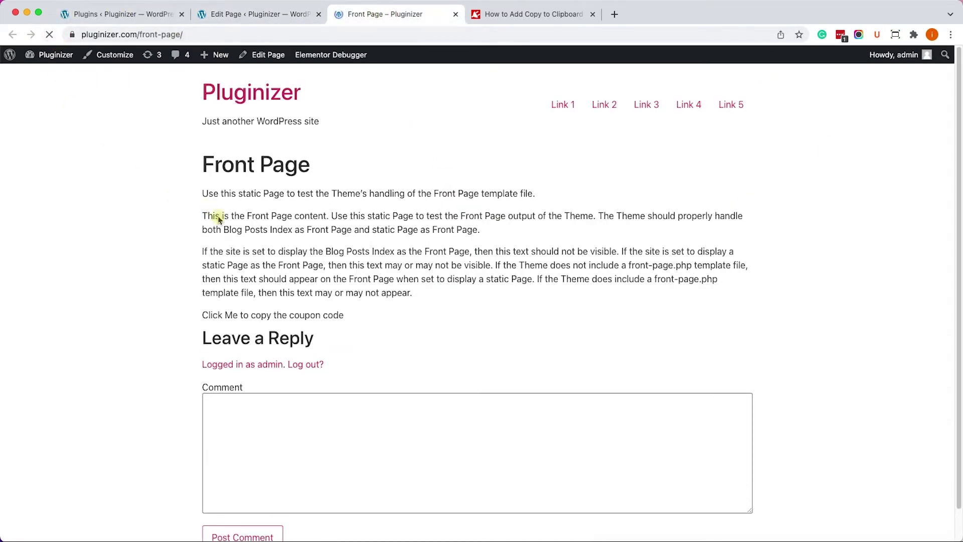
# - Click the coupon line and paste the copied 50%off into the Comment box
pyautogui.click(299, 315)
pyautogui.click(311, 458)
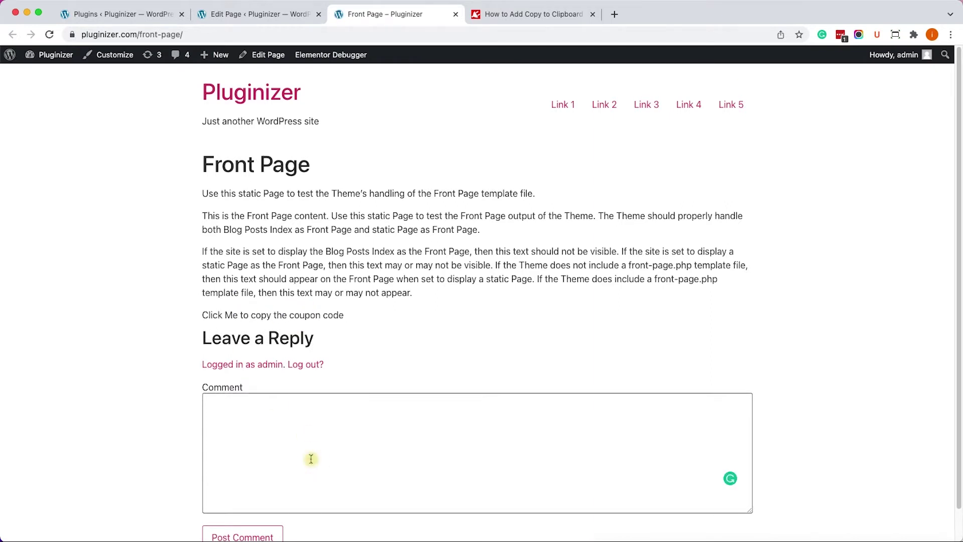
pyautogui.write('50%off')
pyautogui.click(253, 14)
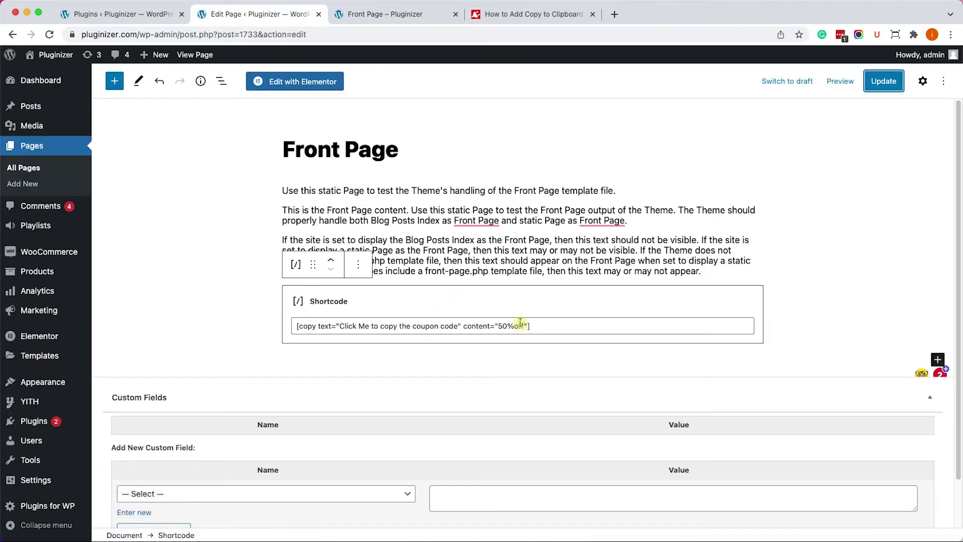
# - Replace the shortcode block with a new Code block
pyautogui.click(358, 264)
pyautogui.click(395, 497)
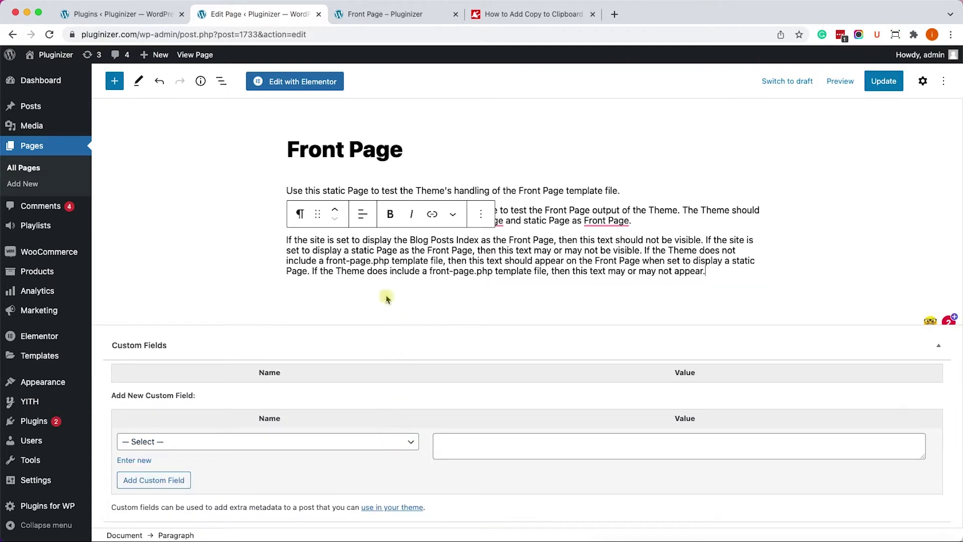
pyautogui.click(114, 81)
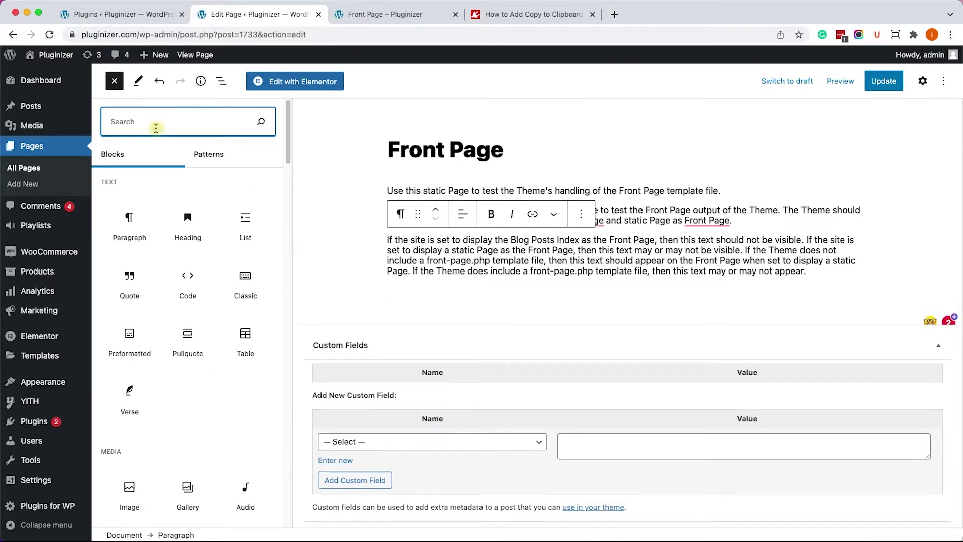
pyautogui.write('code')
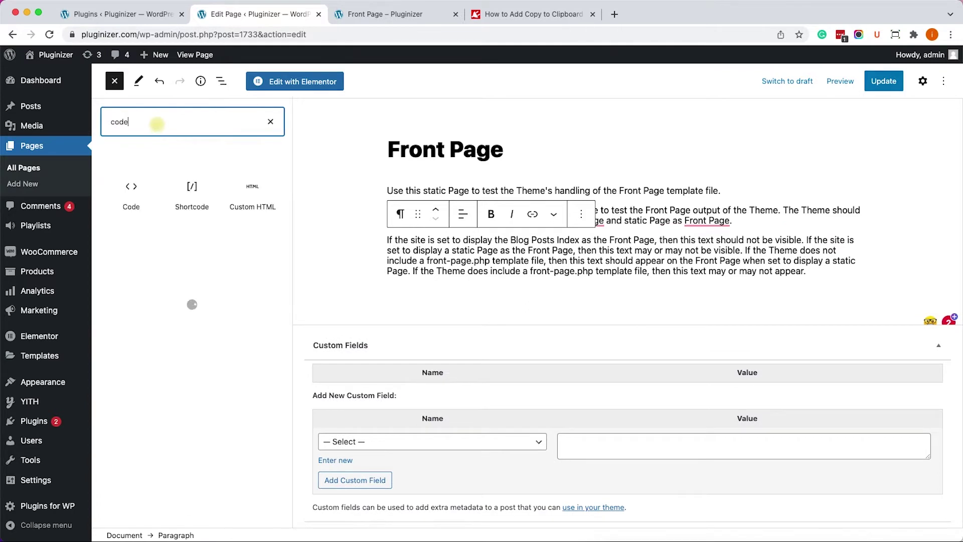
pyautogui.click(130, 185)
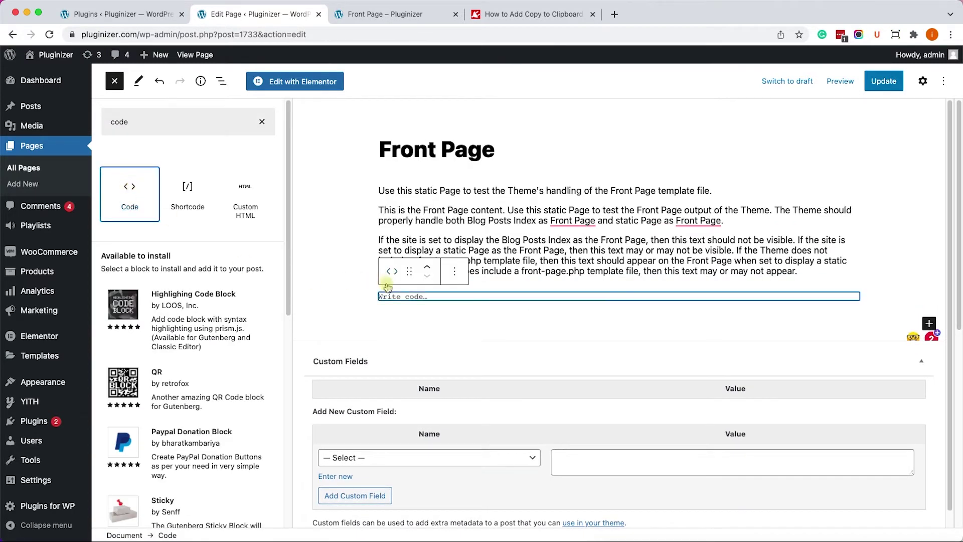
# - Enter <?php echo 'Hello, World!' ?> in the Code block, update the page, and view it live
pyautogui.click(401, 297)
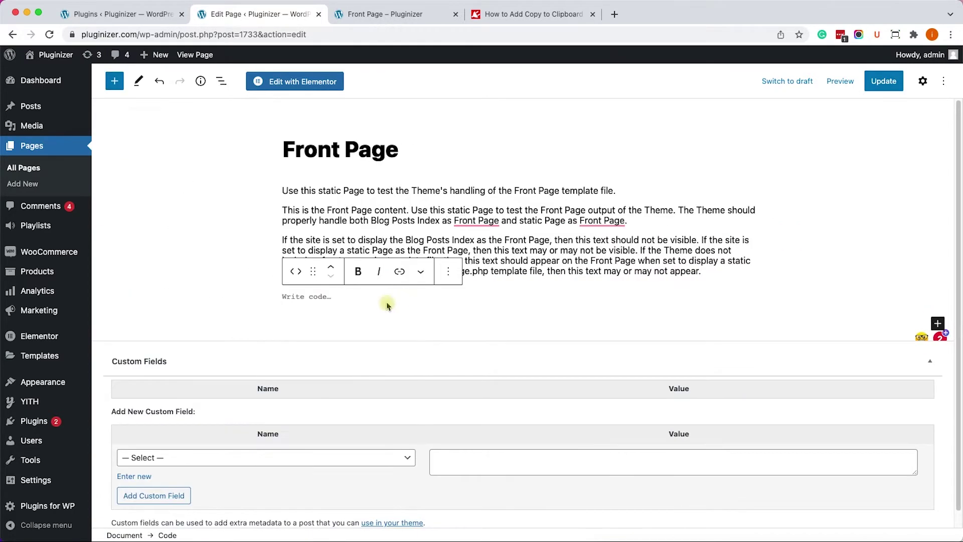
pyautogui.write('<')
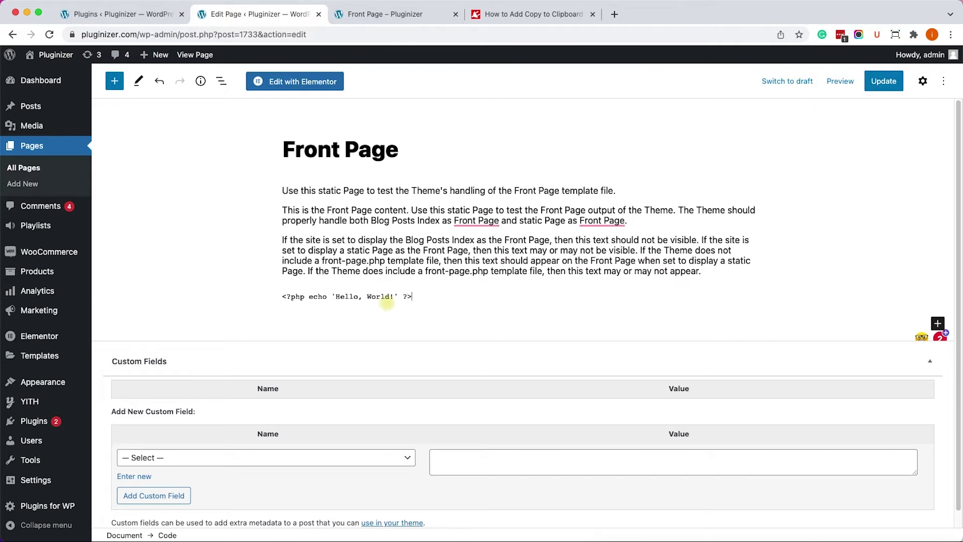
pyautogui.click(384, 300)
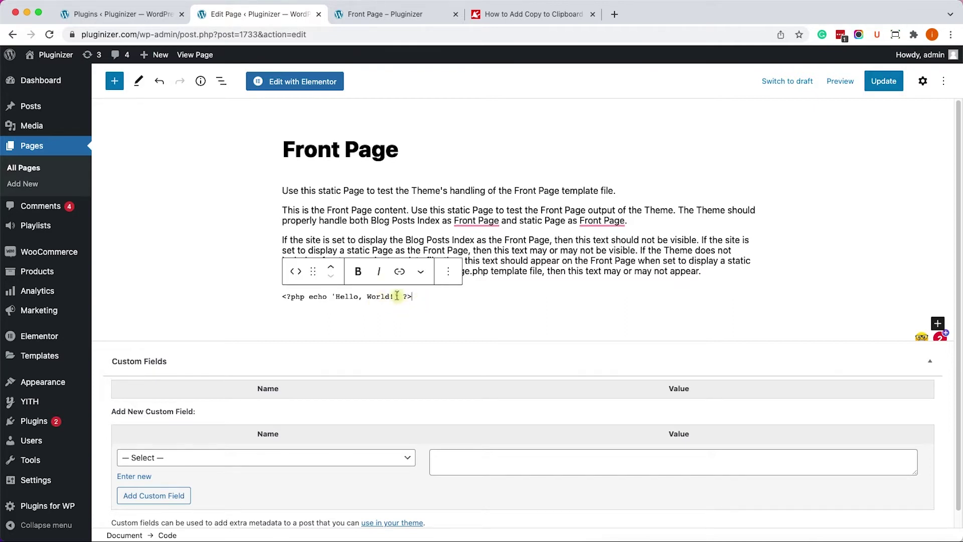
pyautogui.click(883, 82)
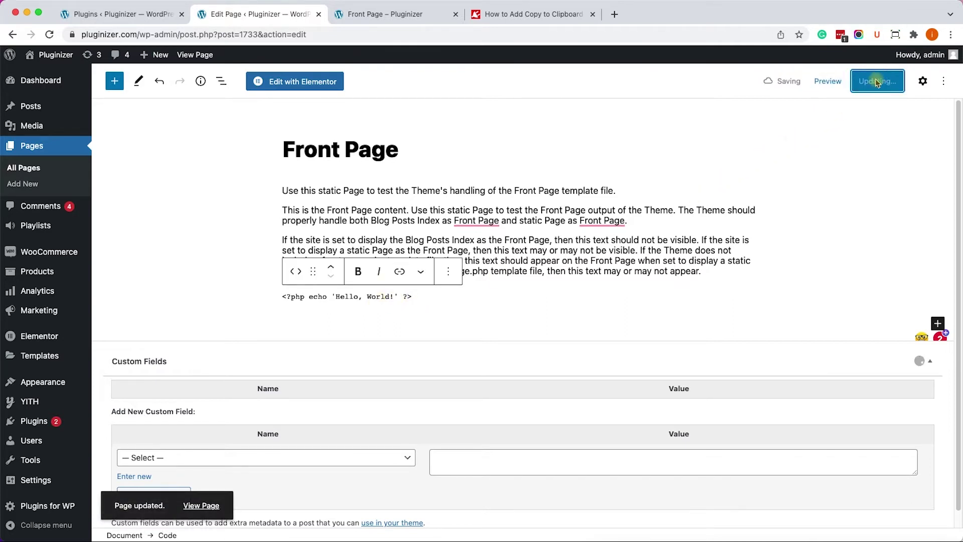
pyautogui.click(369, 18)
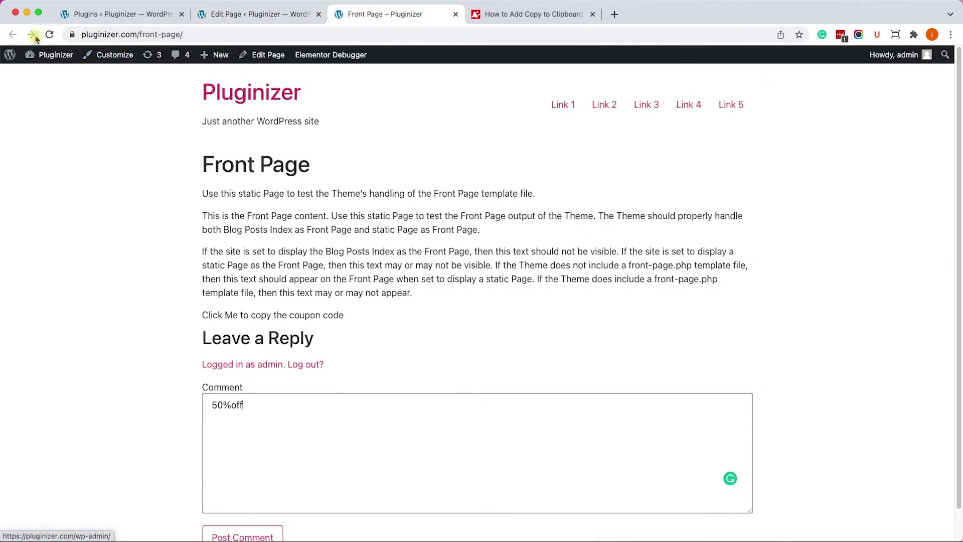
# - Paste the code line's copied text into the live page comment box, then deactivate the plugin
pyautogui.click(49, 34)
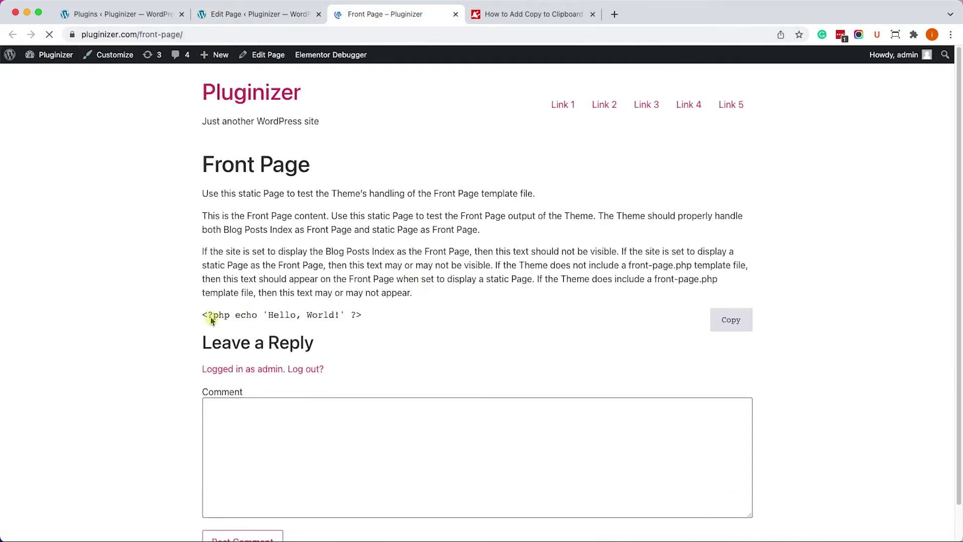
pyautogui.click(727, 318)
pyautogui.click(660, 454)
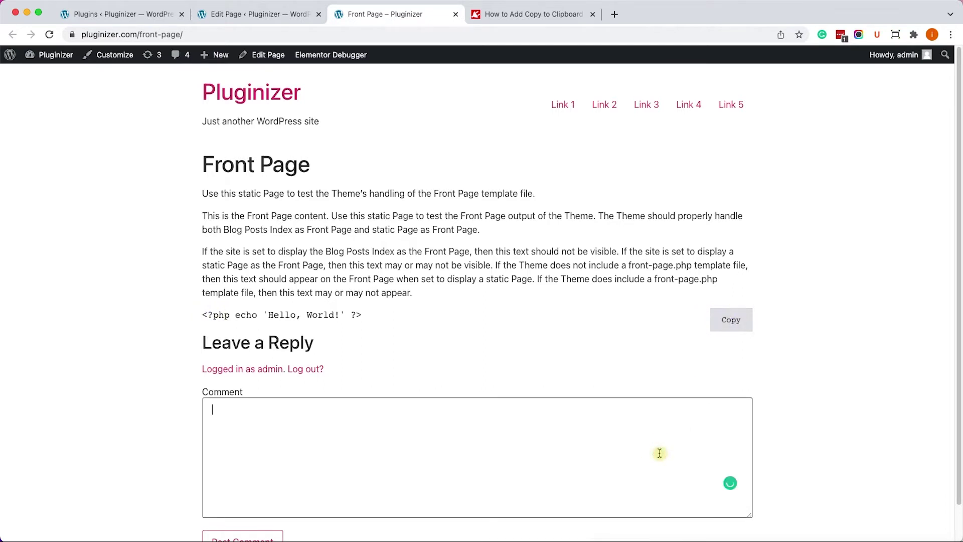
pyautogui.press('super+v')
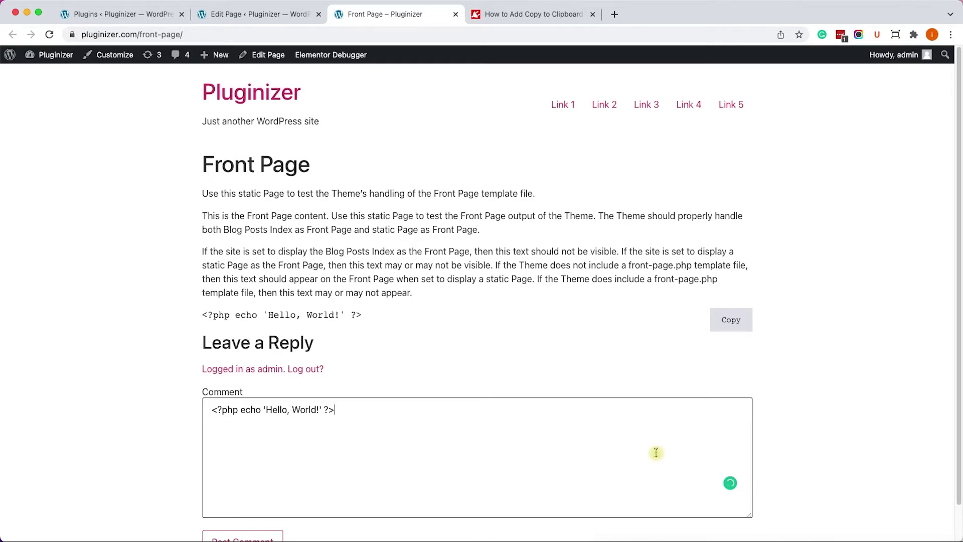
pyautogui.click(137, 16)
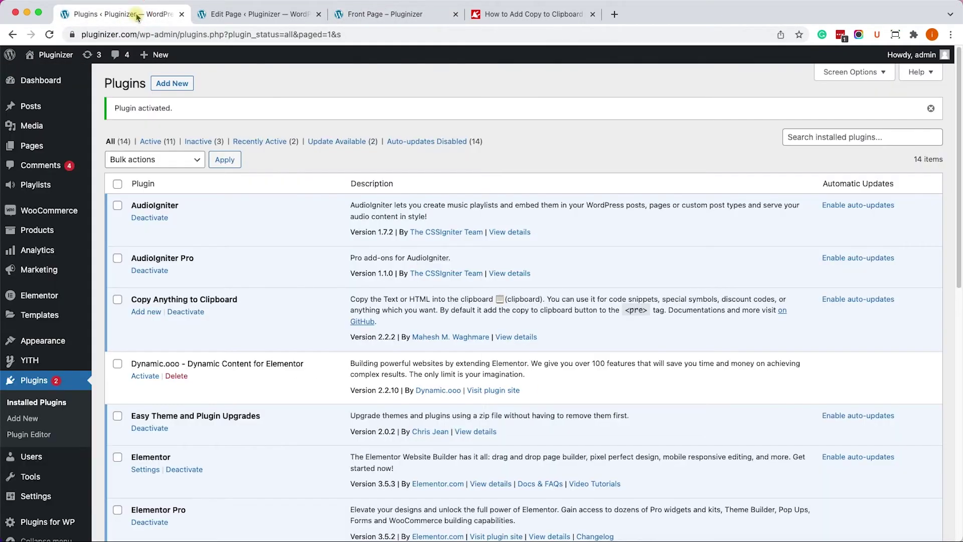
pyautogui.click(196, 312)
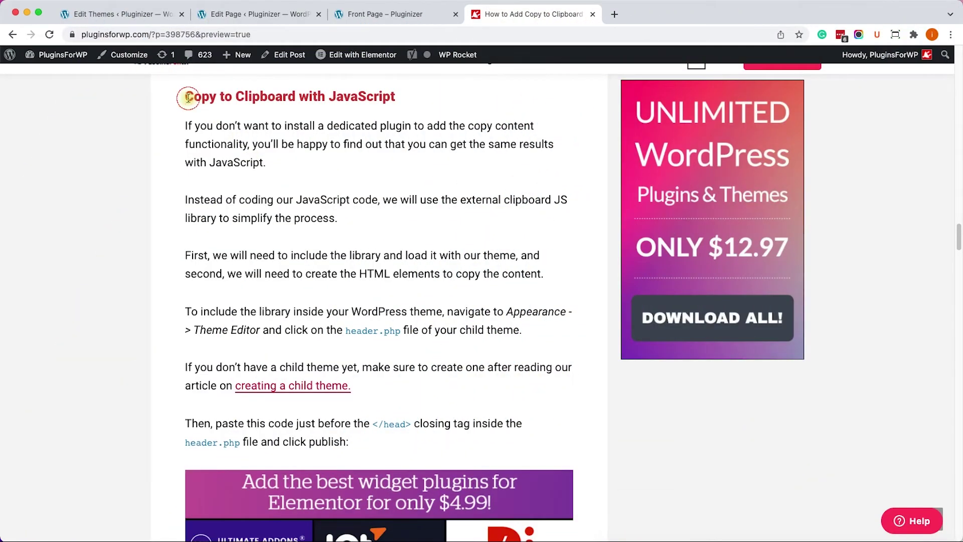
# - Review the Copy to Clipboard with JavaScript heading, then open the Hello Elementor theme file editor
pyautogui.moveTo(188, 98); pyautogui.dragTo(378, 111)
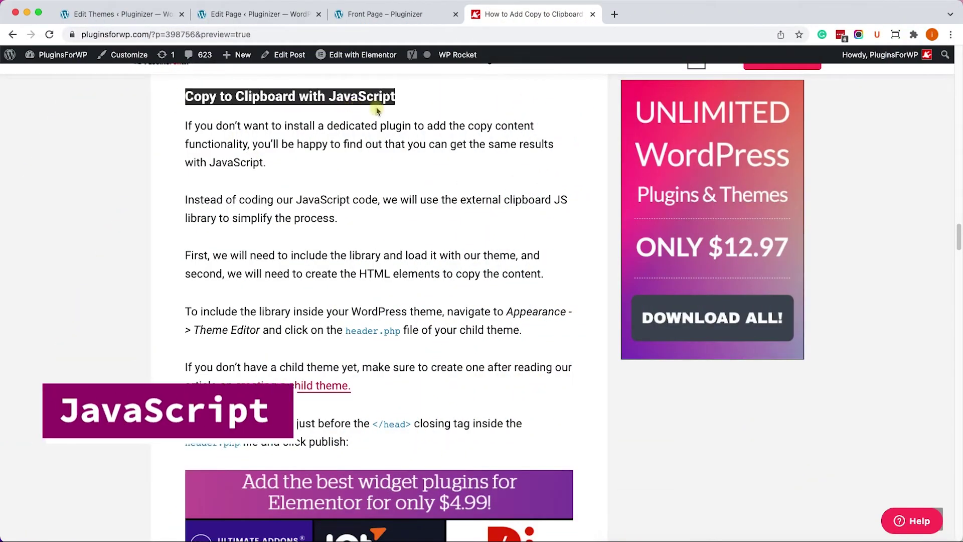
pyautogui.click(365, 99)
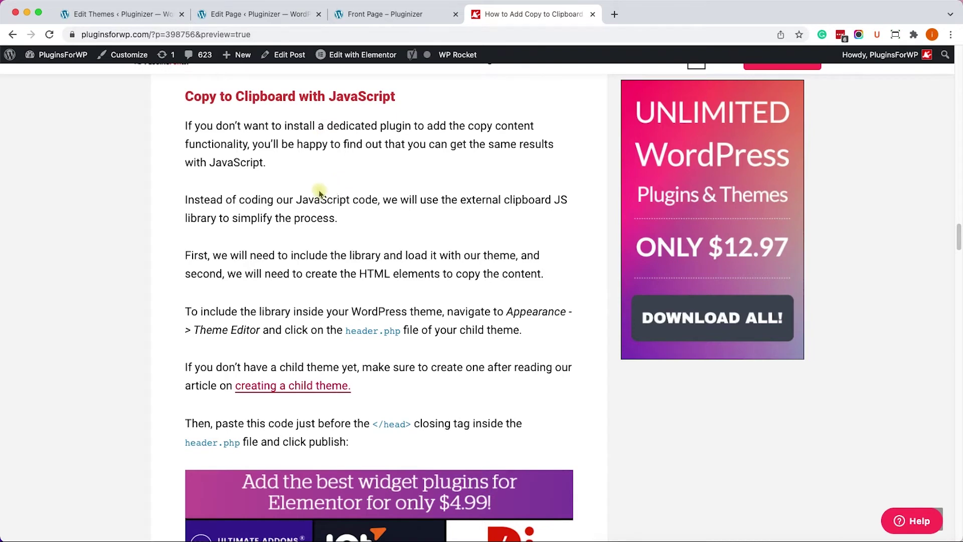
pyautogui.click(121, 15)
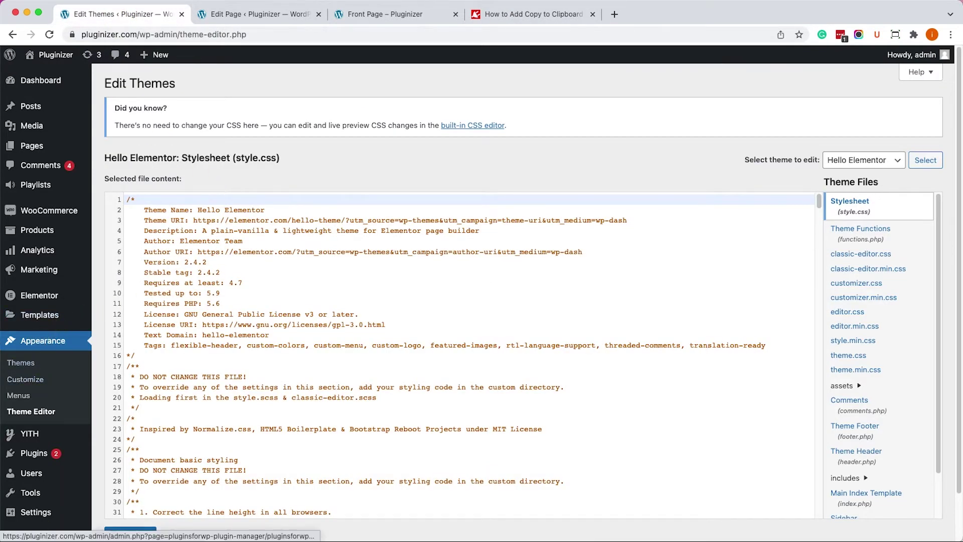
pyautogui.click(32, 414)
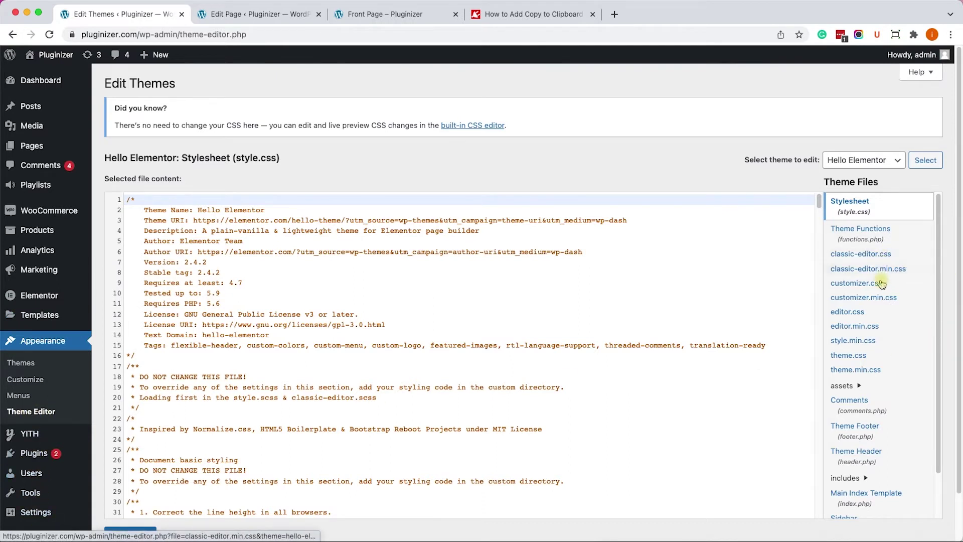
# - Open header.php and add a blank line after the wp_head call
pyautogui.scroll(-2, 870, 328)
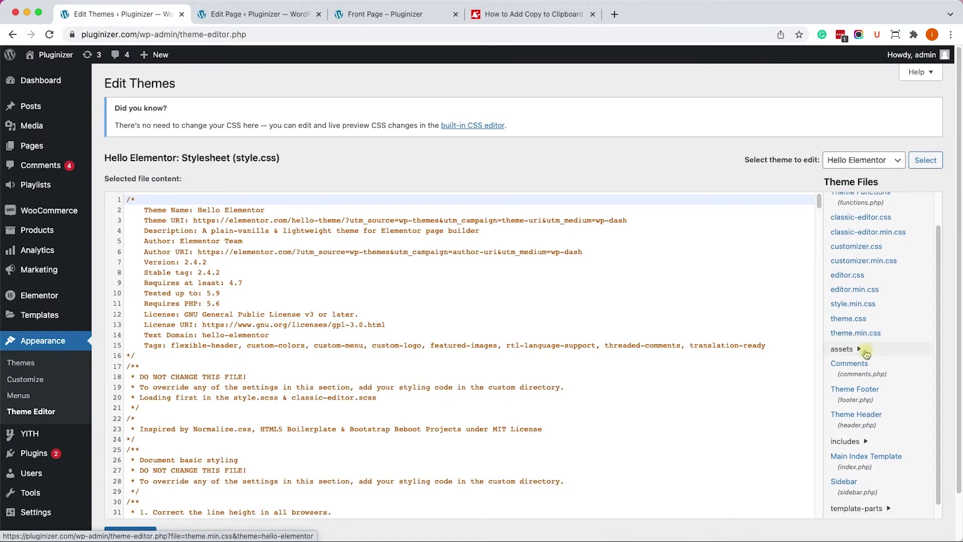
pyautogui.click(864, 418)
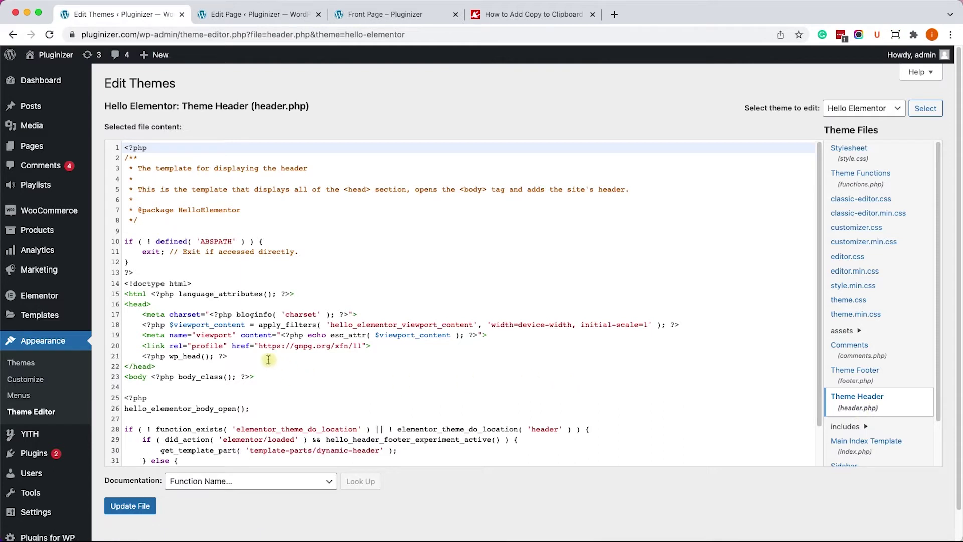
pyautogui.click(241, 356)
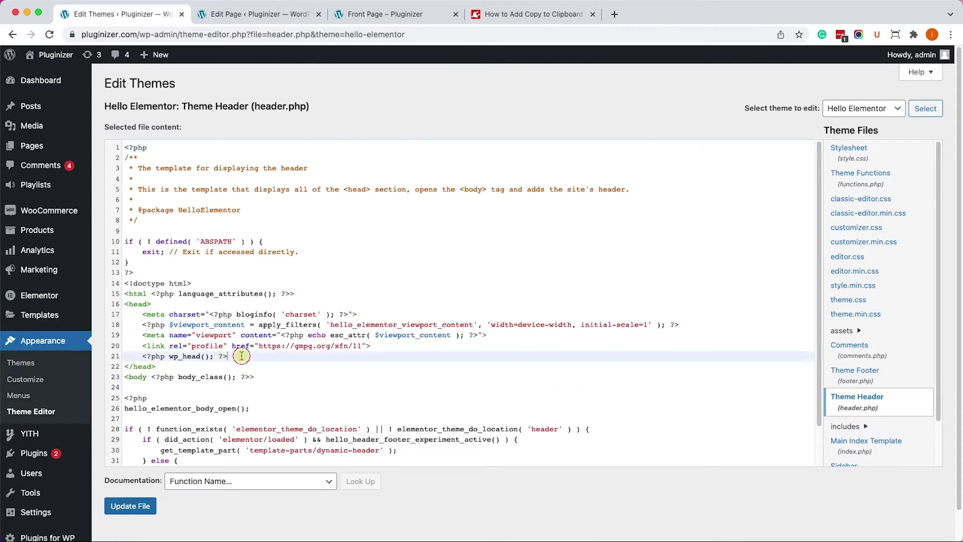
pyautogui.press('Return')
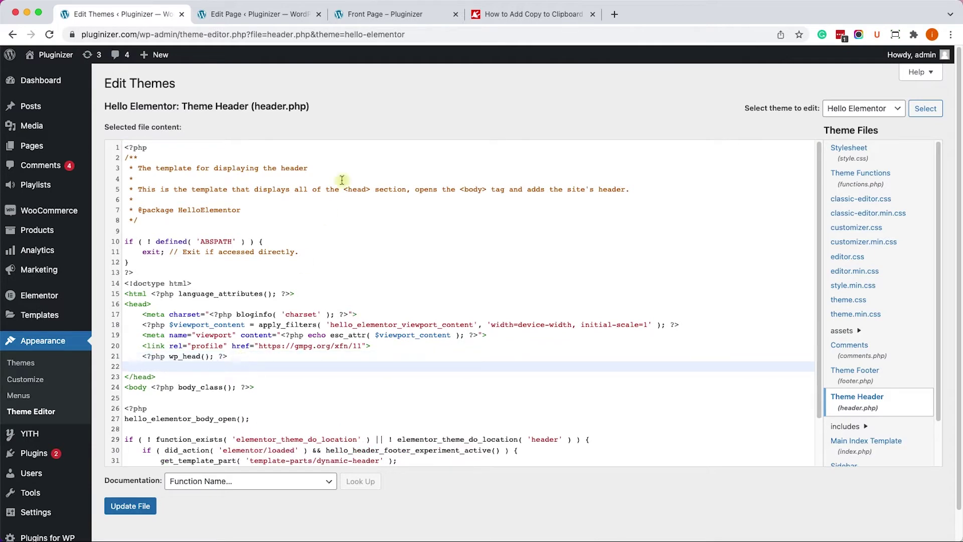
# - Paste the clipboard.js 2.0.8 cdnjs script tag from the article into header.php and save
pyautogui.click(562, 14)
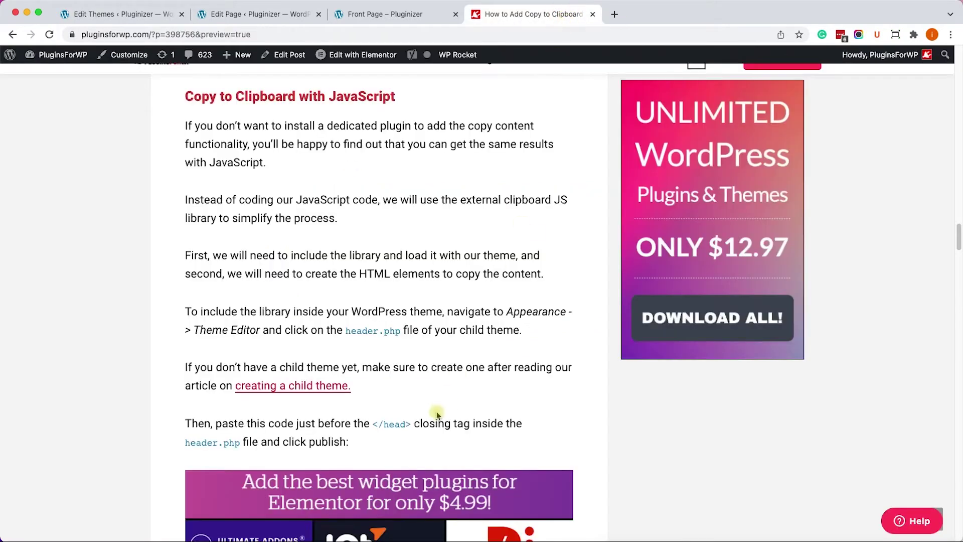
pyautogui.scroll(-3, 427, 394)
pyautogui.scroll(-5, 427, 394)
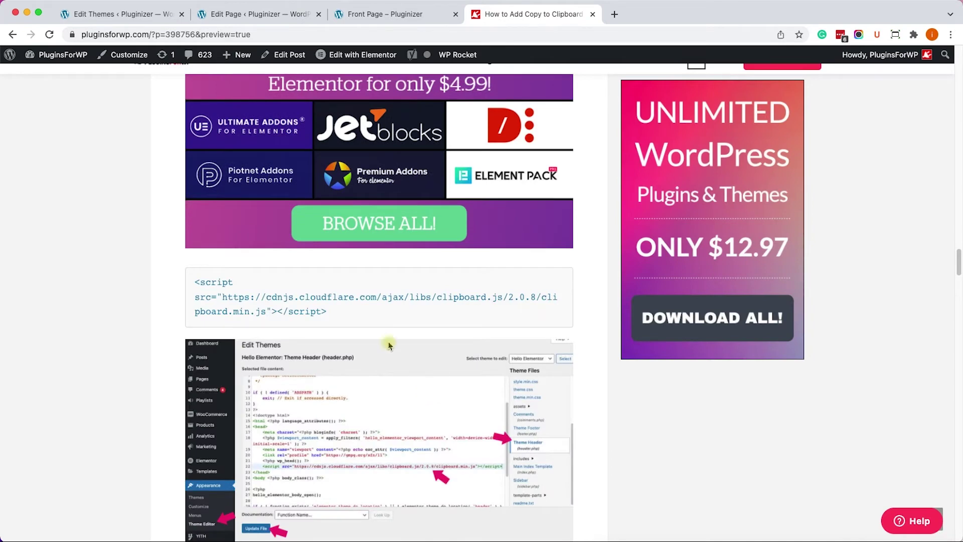
pyautogui.moveTo(327, 312); pyautogui.dragTo(184, 290)
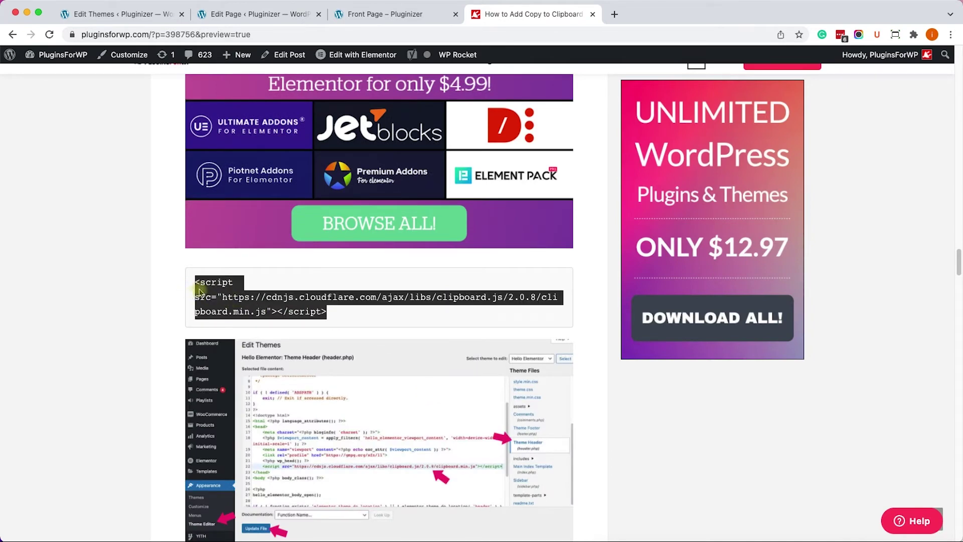
pyautogui.rightClick(199, 291)
pyautogui.click(218, 309)
pyautogui.click(162, 18)
pyautogui.click(169, 366)
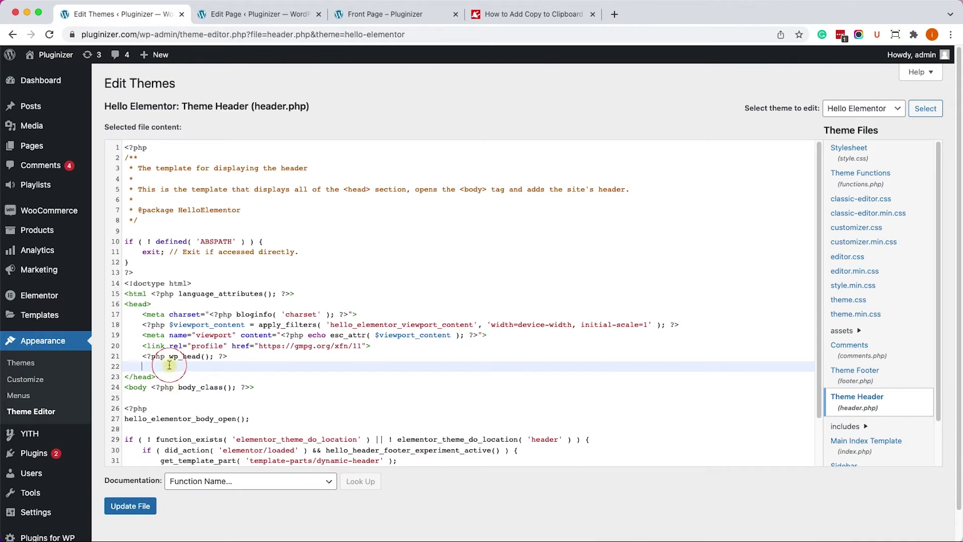
pyautogui.press('super+v')
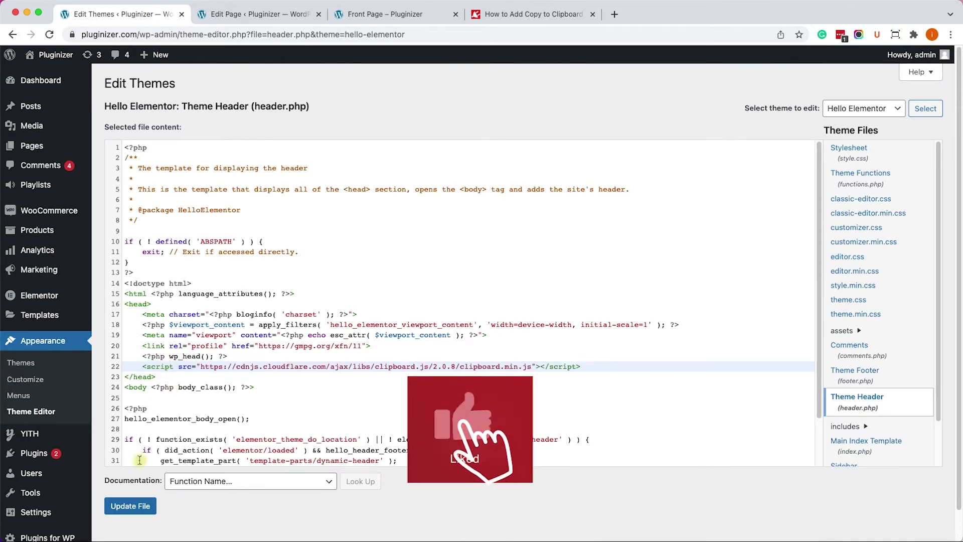
pyautogui.click(140, 508)
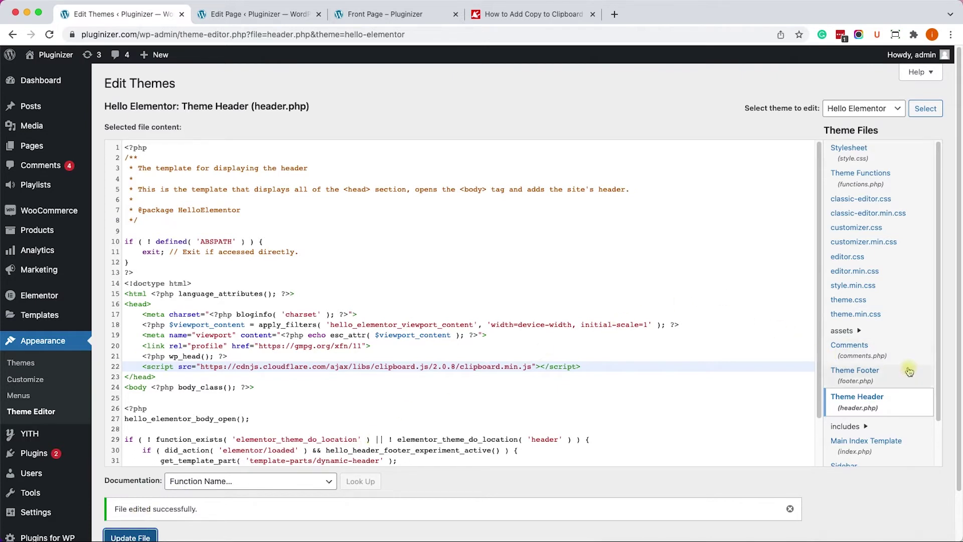
# - Open the theme's footer.php file
pyautogui.scroll(-1, 906, 374)
pyautogui.scroll(-1, 905, 374)
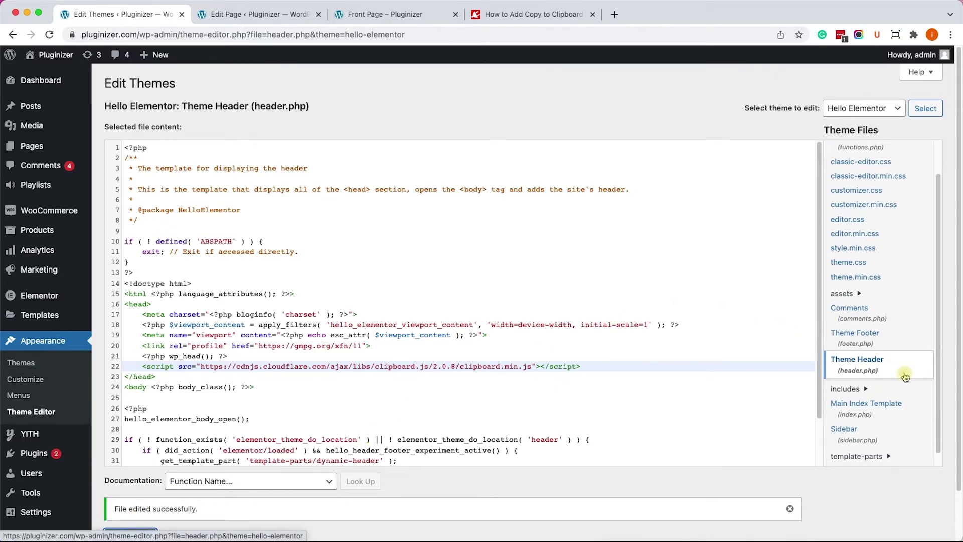
pyautogui.click(876, 336)
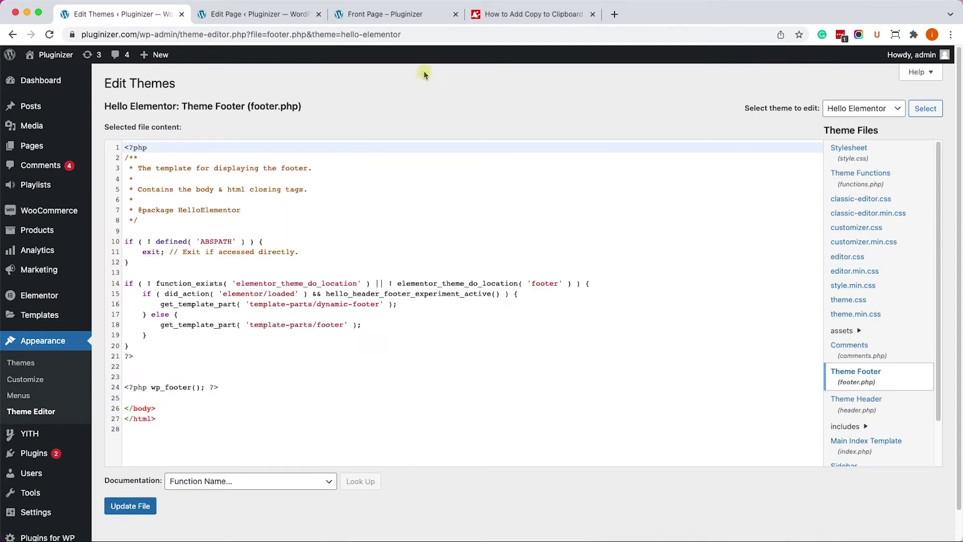
# - Copy the ClipboardJS setup script block from the tutorial article
pyautogui.click(522, 14)
pyautogui.scroll(-8, 379, 235)
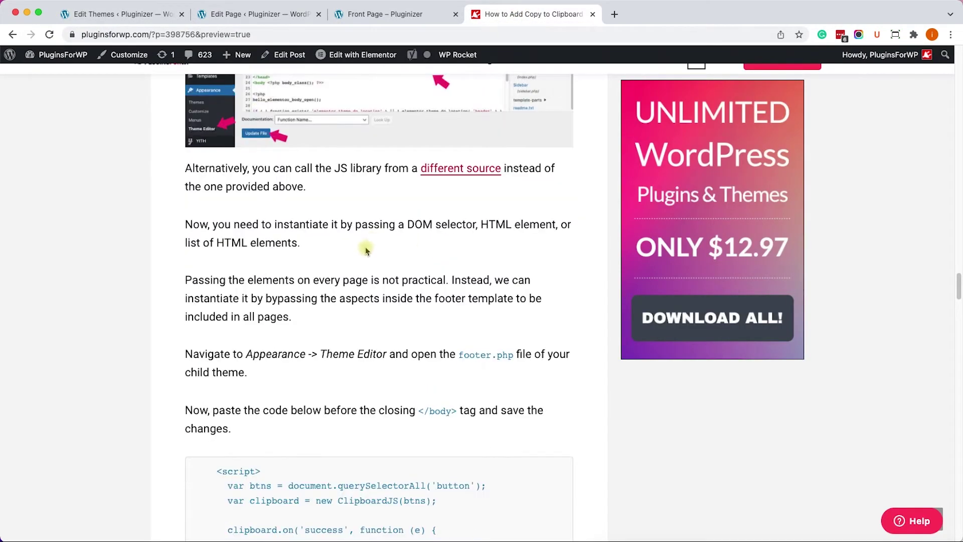
pyautogui.scroll(-7, 366, 250)
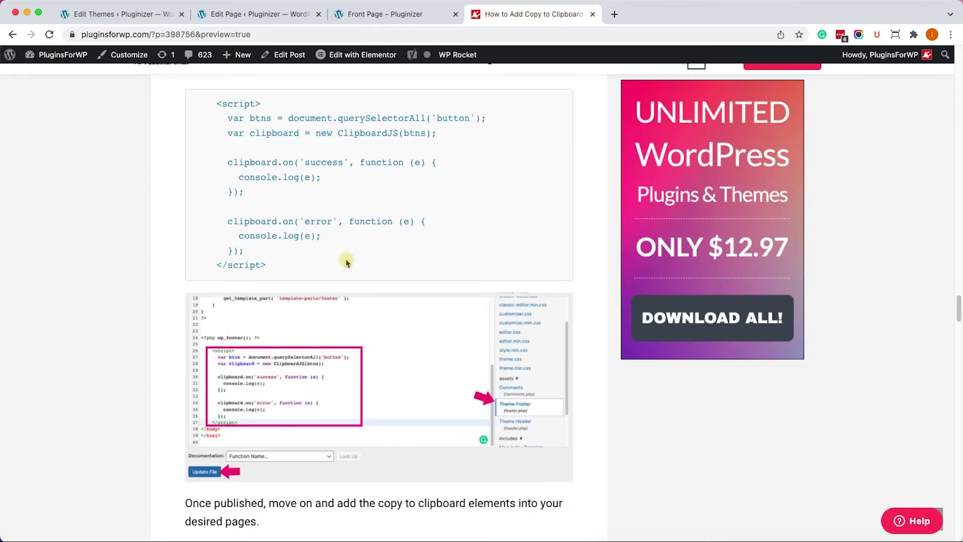
pyautogui.scroll(2, 346, 263)
pyautogui.moveTo(268, 328); pyautogui.dragTo(200, 162)
pyautogui.rightClick(209, 161)
pyautogui.click(228, 187)
# - Paste the ClipboardJS script after wp_footer() in footer.php and save the file
pyautogui.click(148, 14)
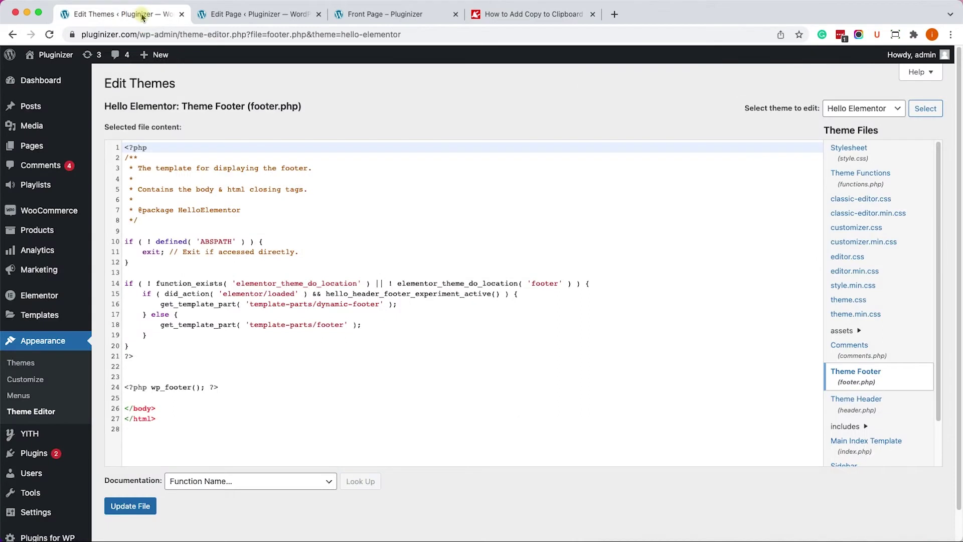
pyautogui.click(207, 395)
pyautogui.press('Return')
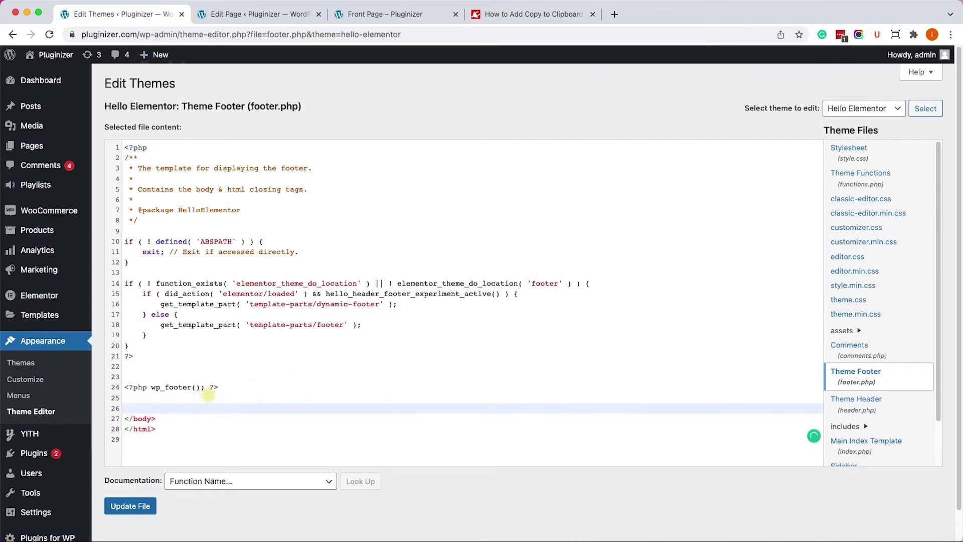
pyautogui.press('super+v')
pyautogui.scroll(-3, 207, 394)
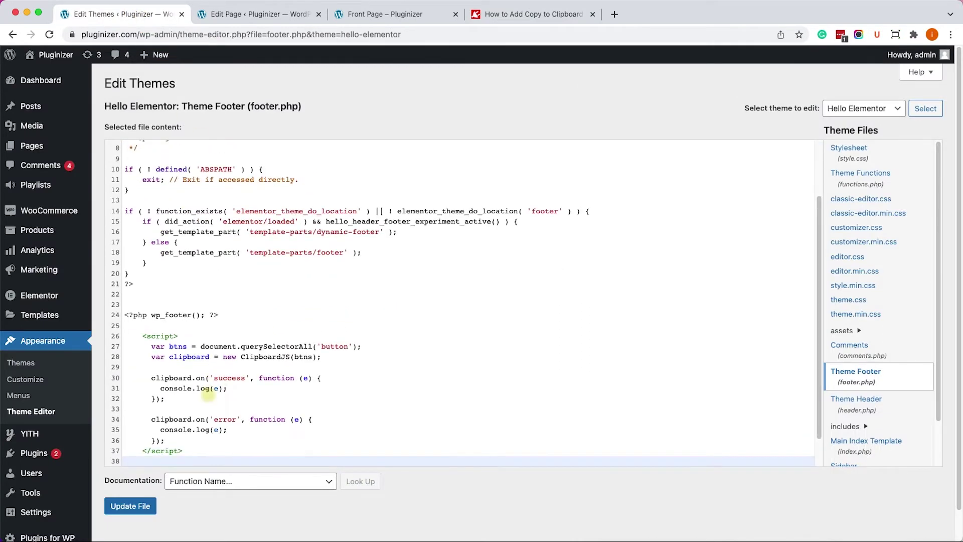
pyautogui.press('Return')
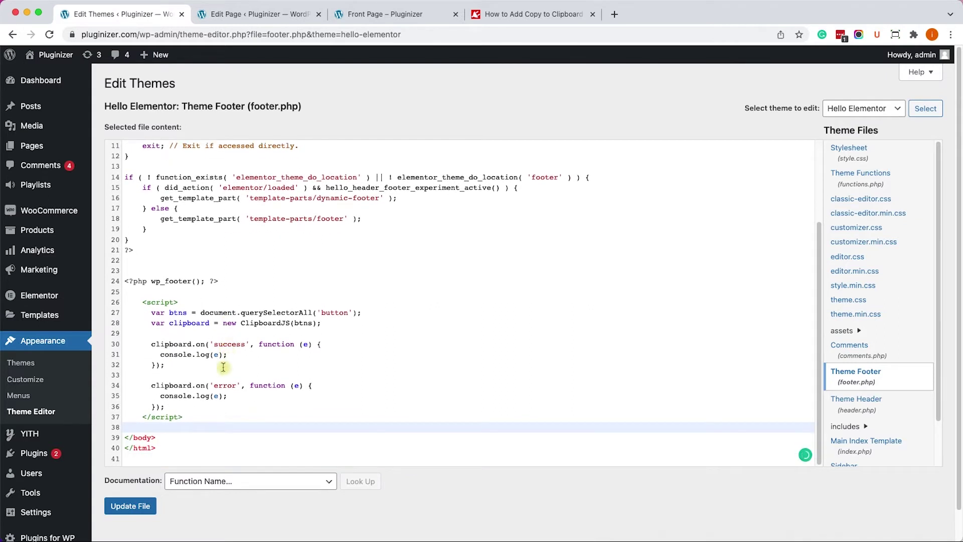
pyautogui.click(133, 507)
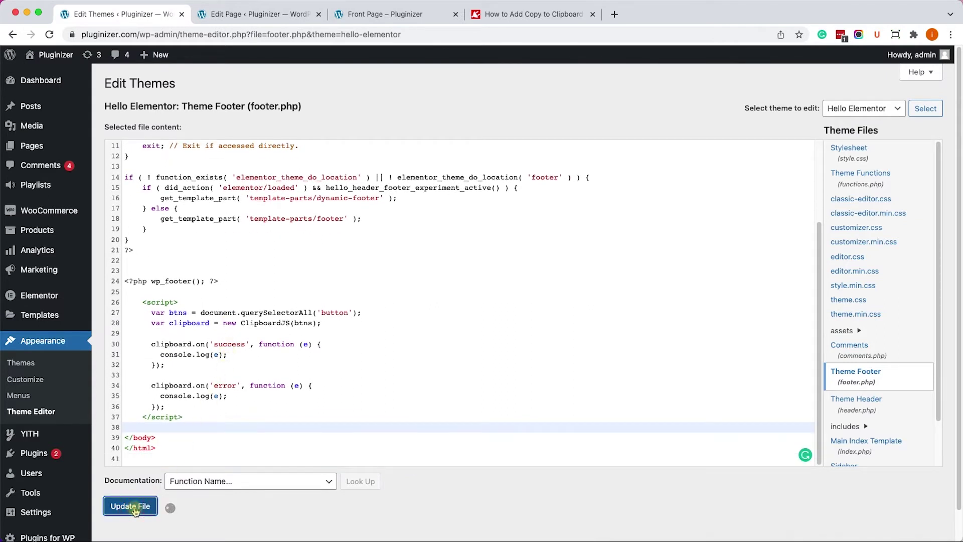
pyautogui.click(253, 15)
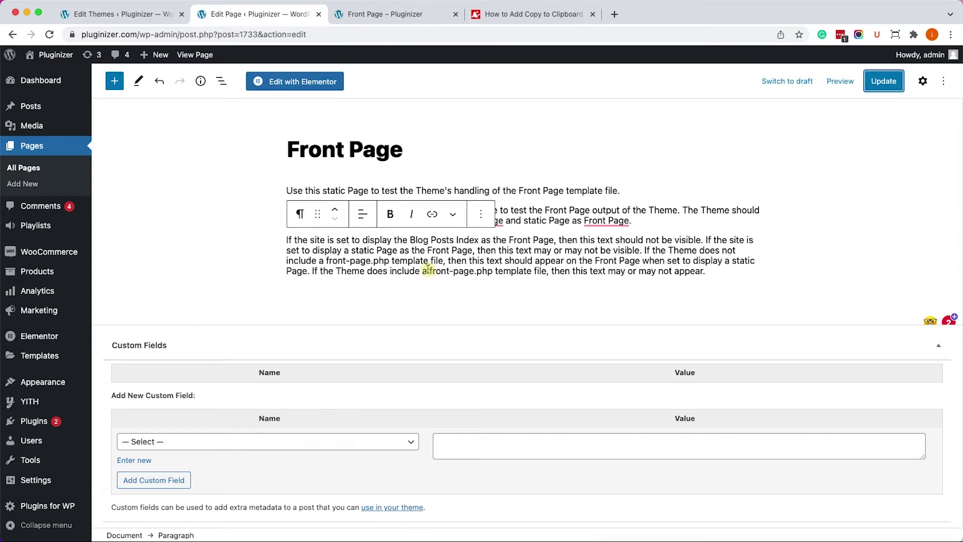
# - Switch the Front Page to the Code editor and add a blank line at the end
pyautogui.click(944, 83)
pyautogui.click(829, 277)
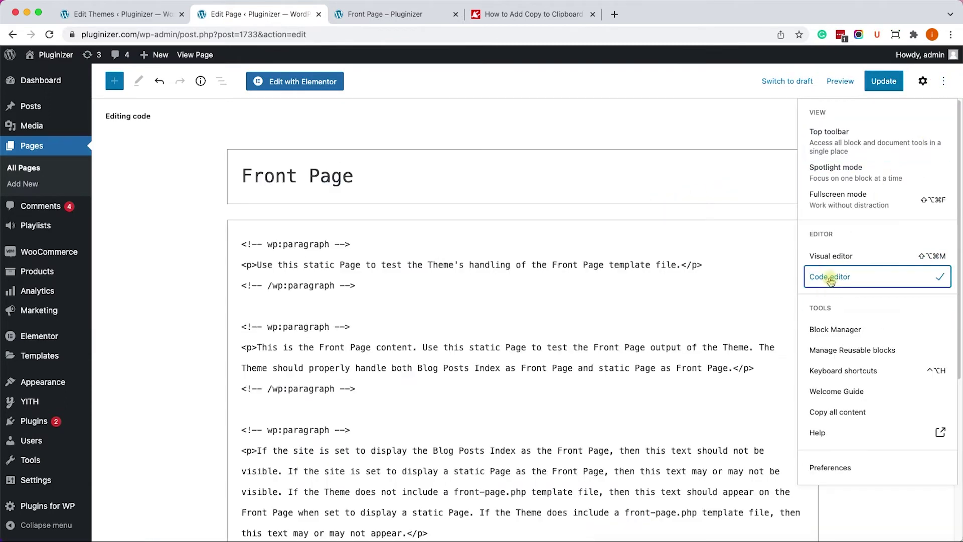
pyautogui.scroll(-5, 222, 335)
pyautogui.click(376, 309)
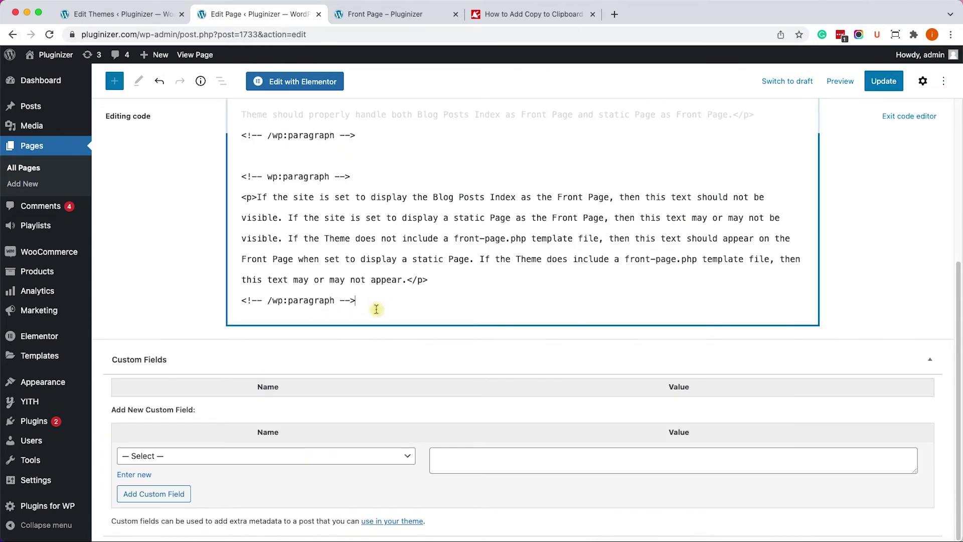
pyautogui.press('Return')
pyautogui.press('Return')
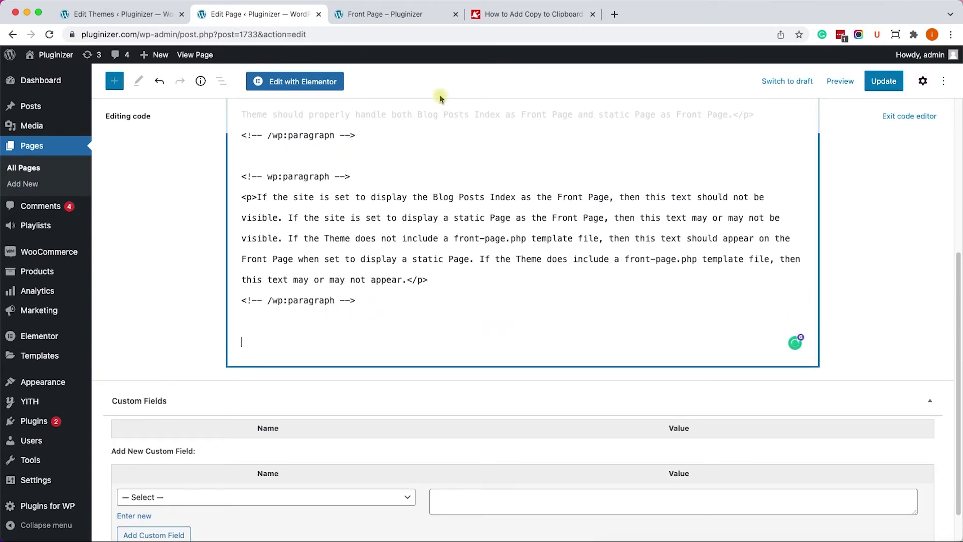
# - Paste the article's <p id="foo"> and copy-button snippet at the end of the page code
pyautogui.click(489, 15)
pyautogui.scroll(-7, 444, 317)
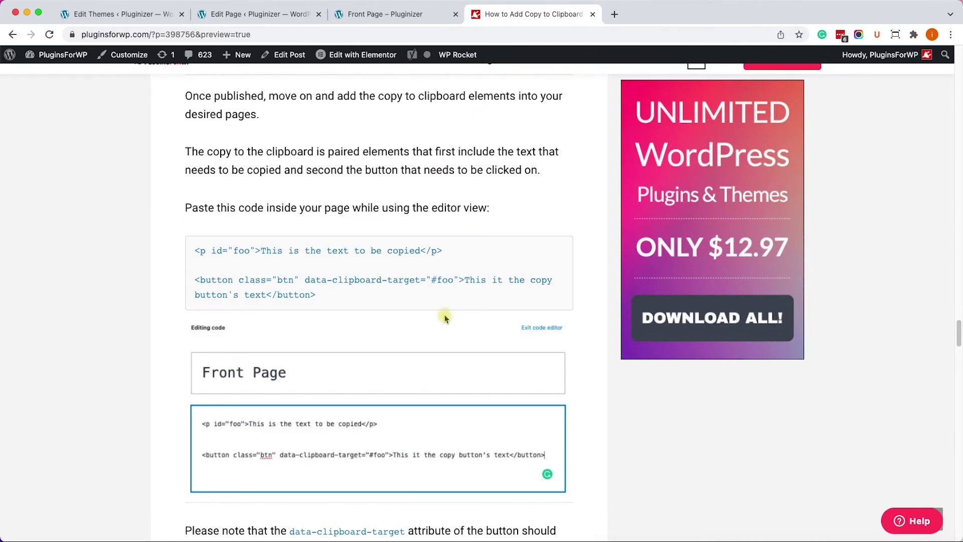
pyautogui.moveTo(341, 285); pyautogui.dragTo(176, 236)
pyautogui.rightClick(215, 243)
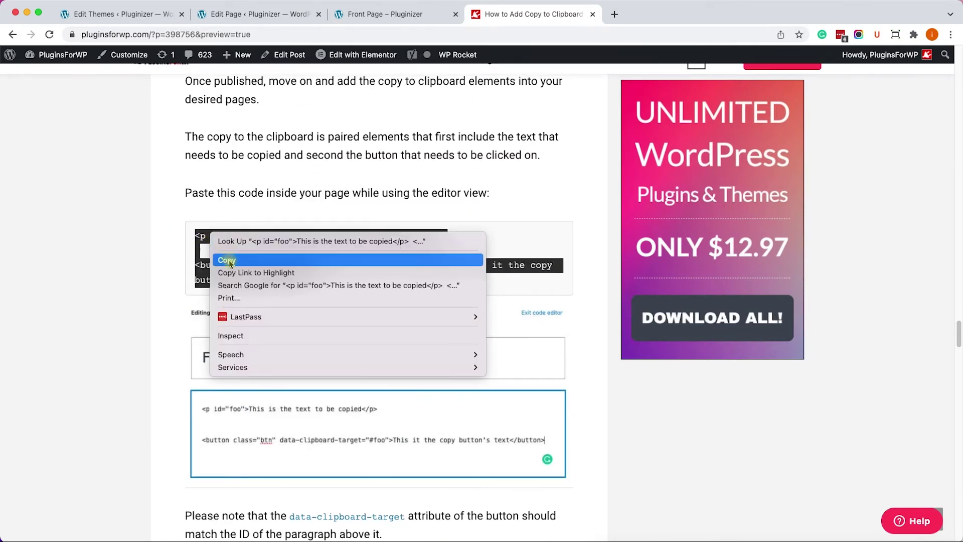
pyautogui.click(227, 260)
pyautogui.click(234, 19)
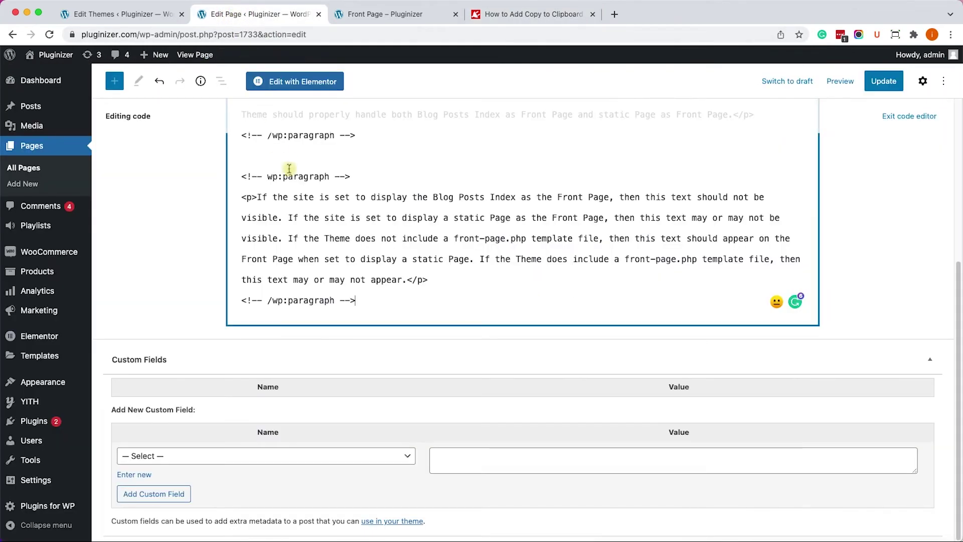
pyautogui.press('Return')
pyautogui.press('Return')
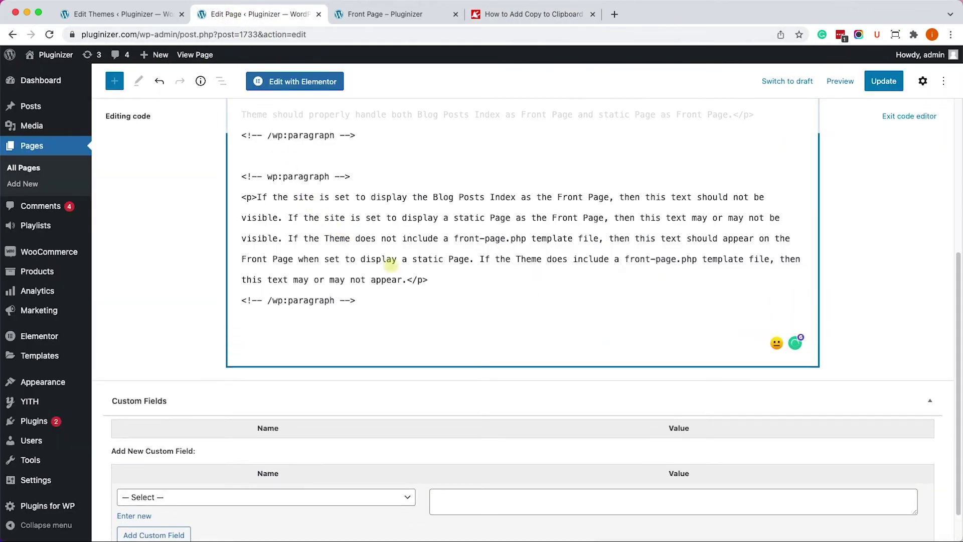
pyautogui.press('super+v')
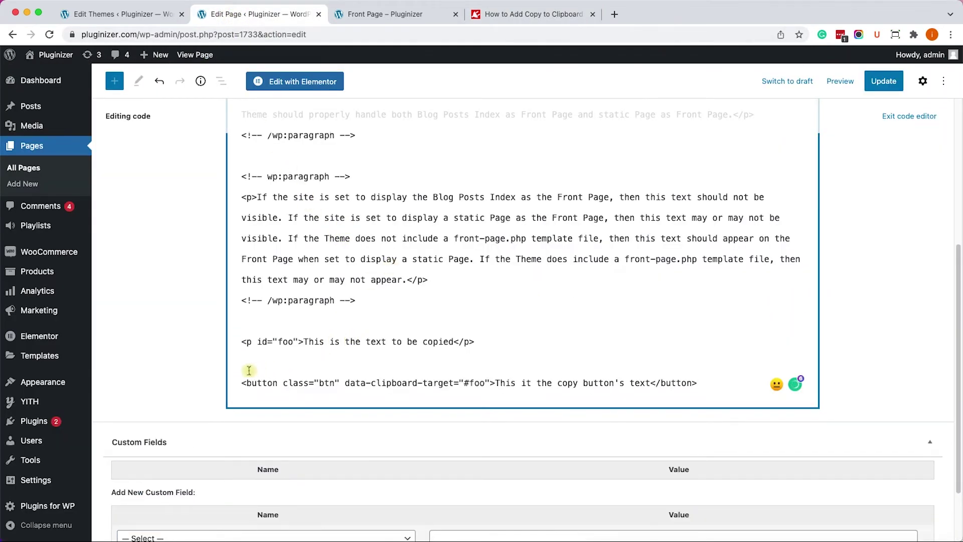
pyautogui.click(241, 384)
pyautogui.press('BackSpace')
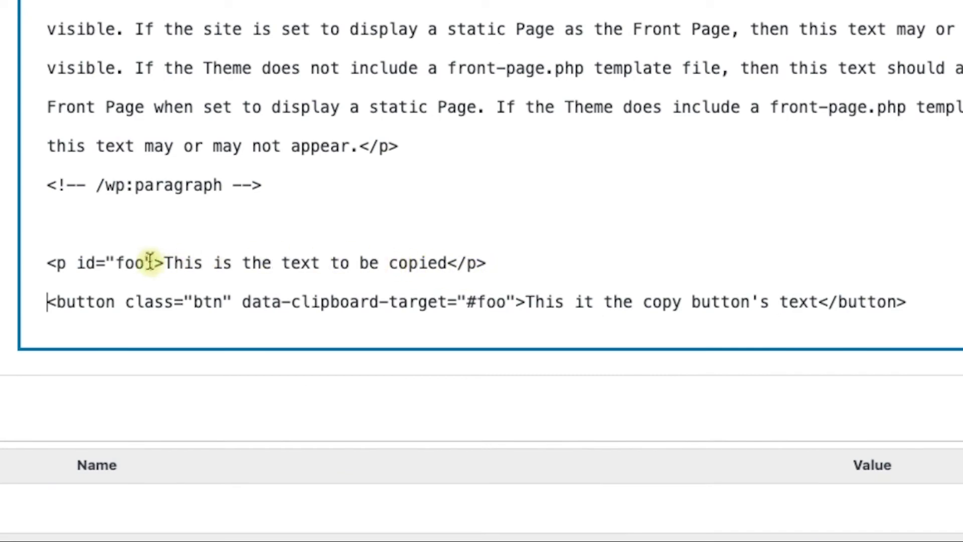
# - Check the foo id matches the button's #foo target, update the page, and view it live
pyautogui.doubleClick(130, 259)
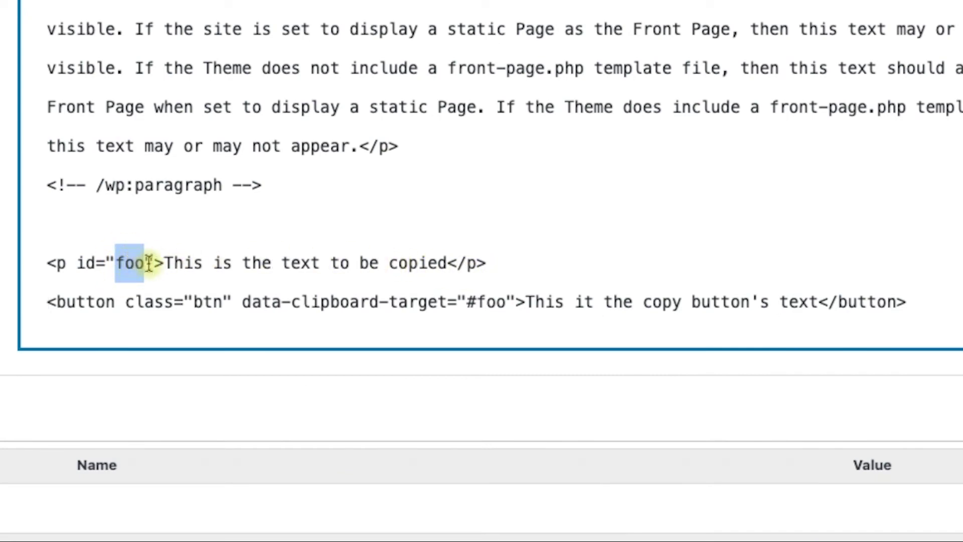
pyautogui.click(489, 302)
pyautogui.doubleClick(489, 301)
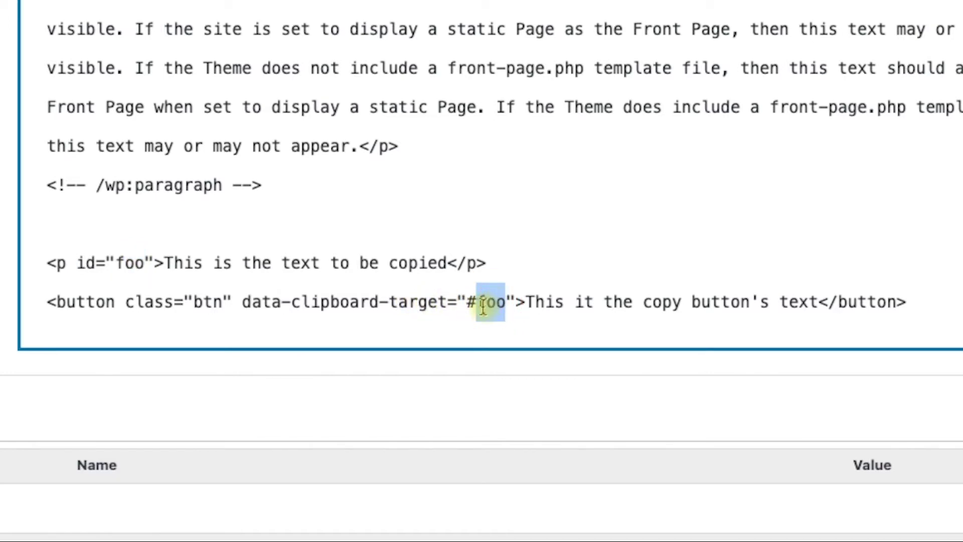
pyautogui.click(360, 300)
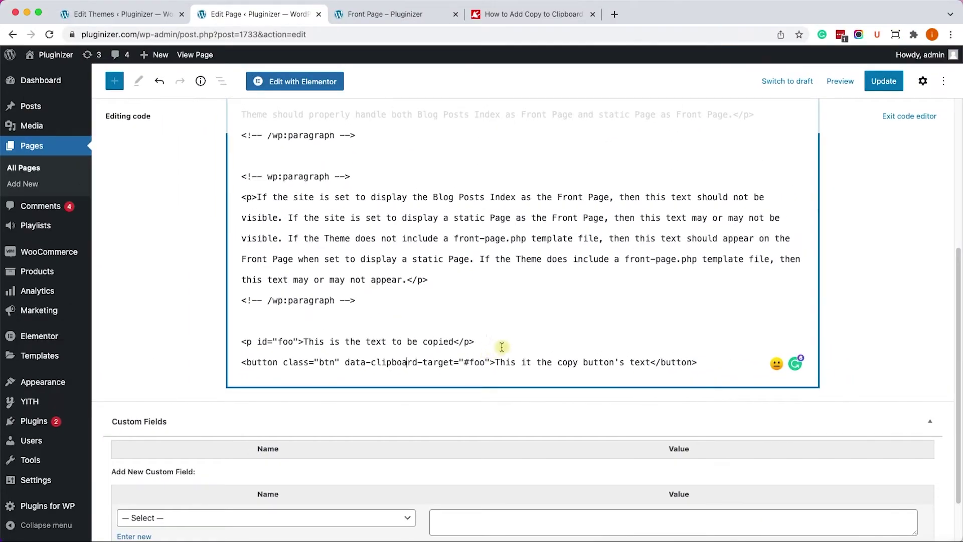
pyautogui.click(874, 83)
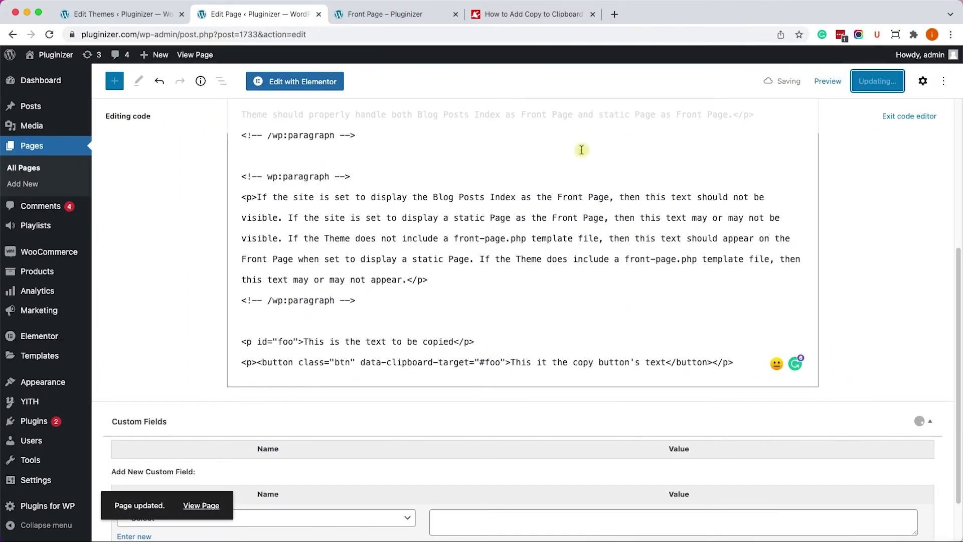
pyautogui.click(397, 14)
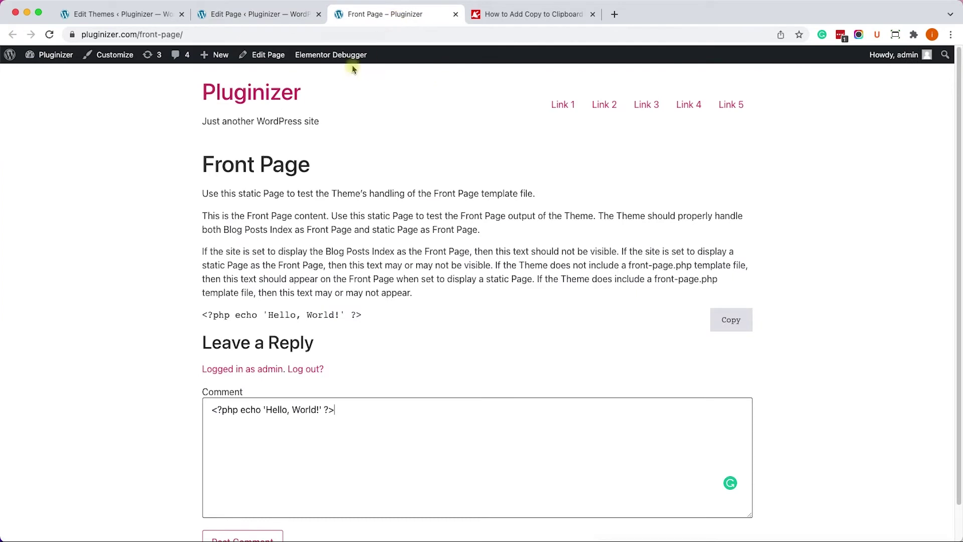
# - After reloading, copy 'This is the text to be copied' with the new button and paste it into Comment
pyautogui.click(49, 34)
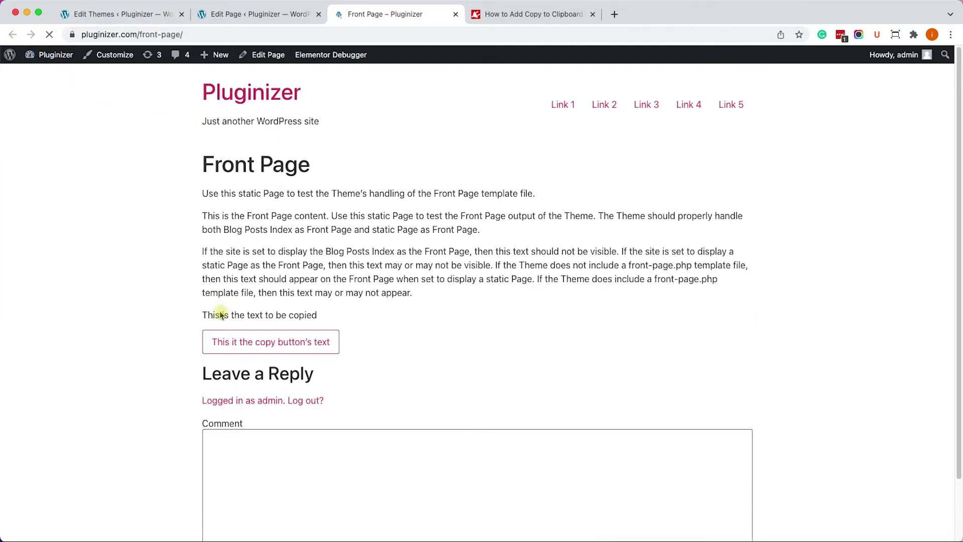
pyautogui.moveTo(220, 314); pyautogui.dragTo(286, 315)
pyautogui.click(280, 315)
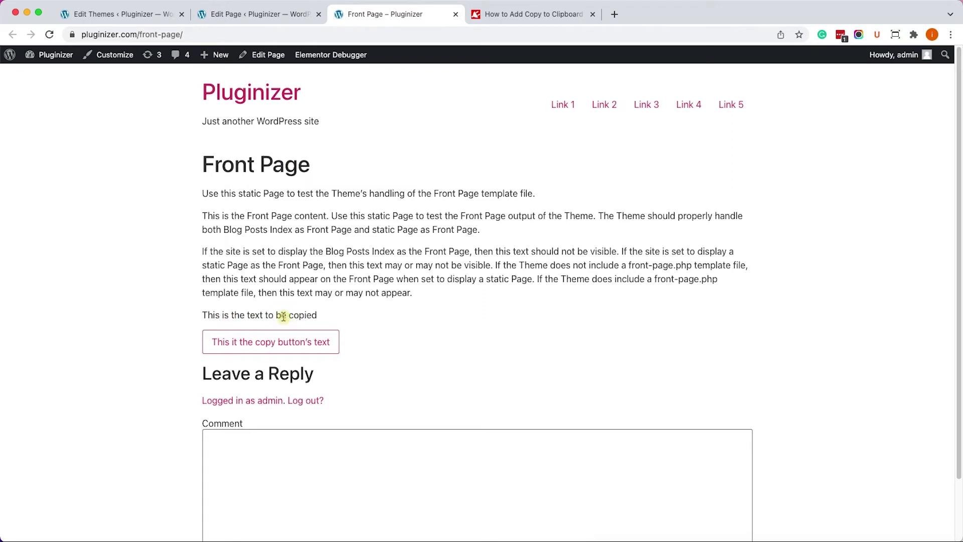
pyautogui.click(282, 344)
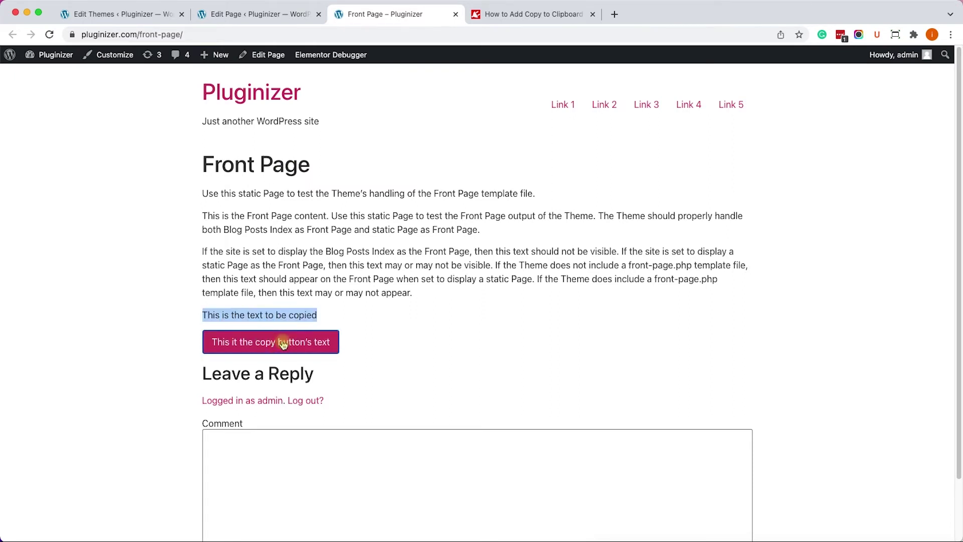
pyautogui.click(286, 466)
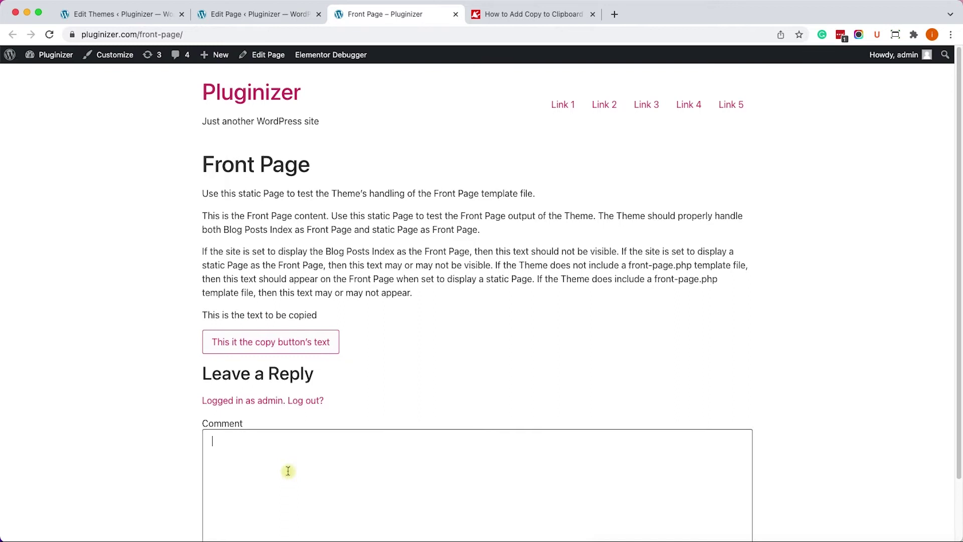
pyautogui.press('cmd+v')
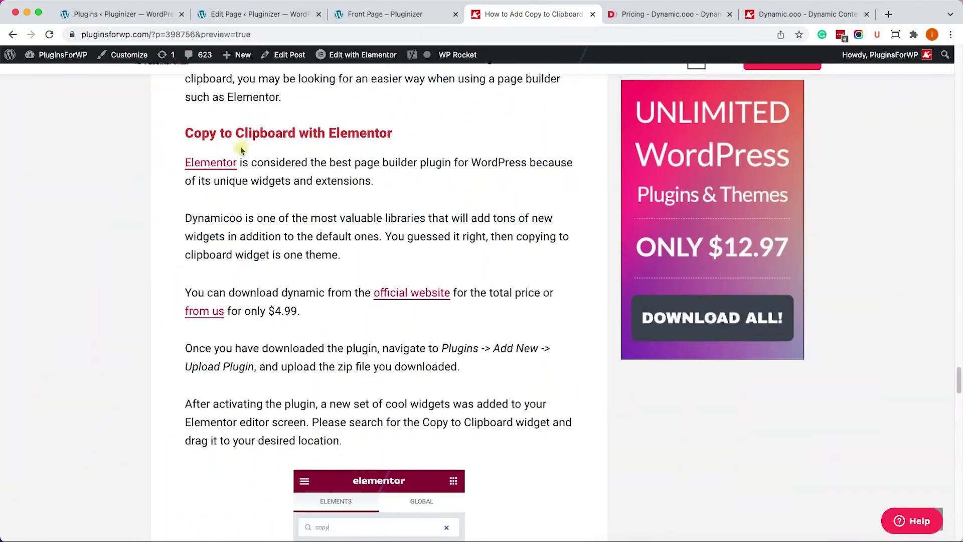
# - Highlight the 'Copy to Clipboard with Elementor' heading, then bring up the Dynamic.ooo pricing page
pyautogui.moveTo(186, 133); pyautogui.dragTo(387, 132)
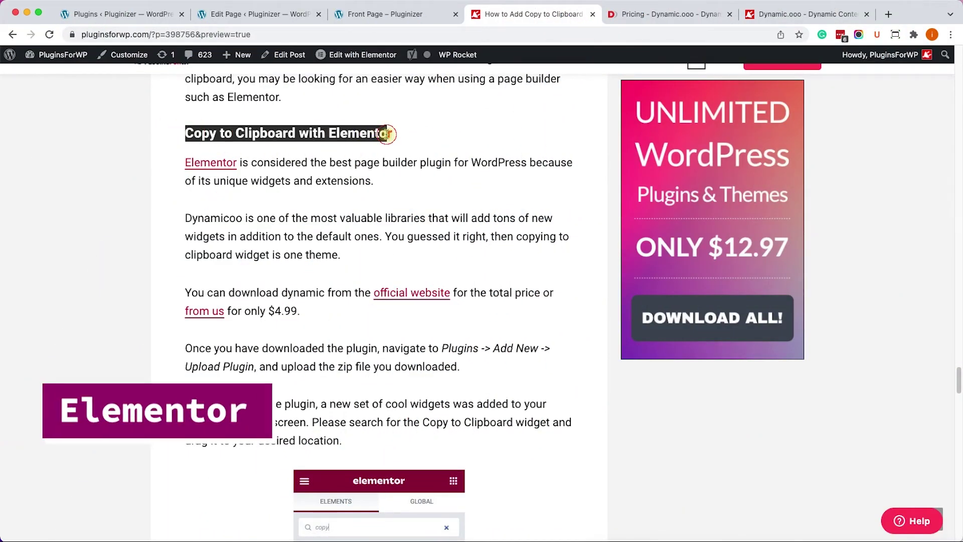
pyautogui.click(387, 133)
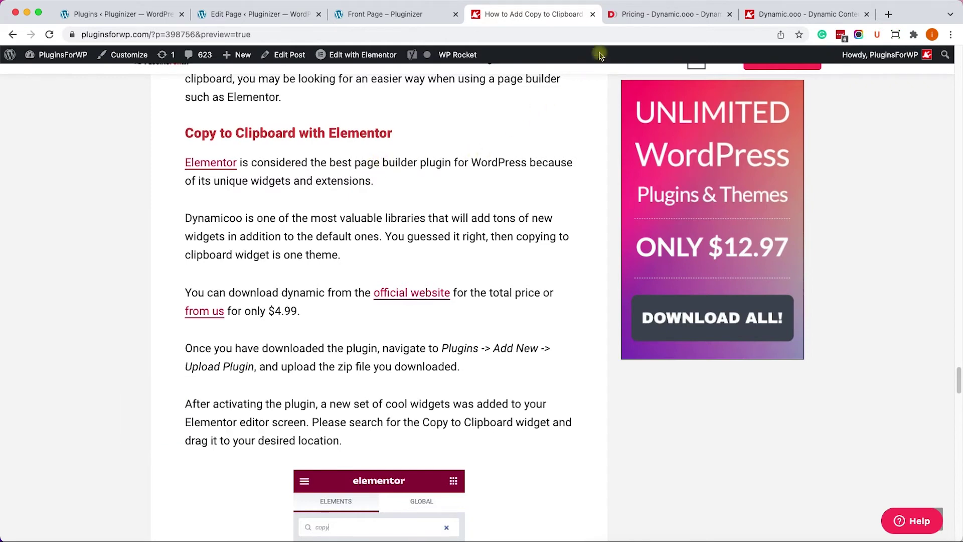
pyautogui.click(636, 16)
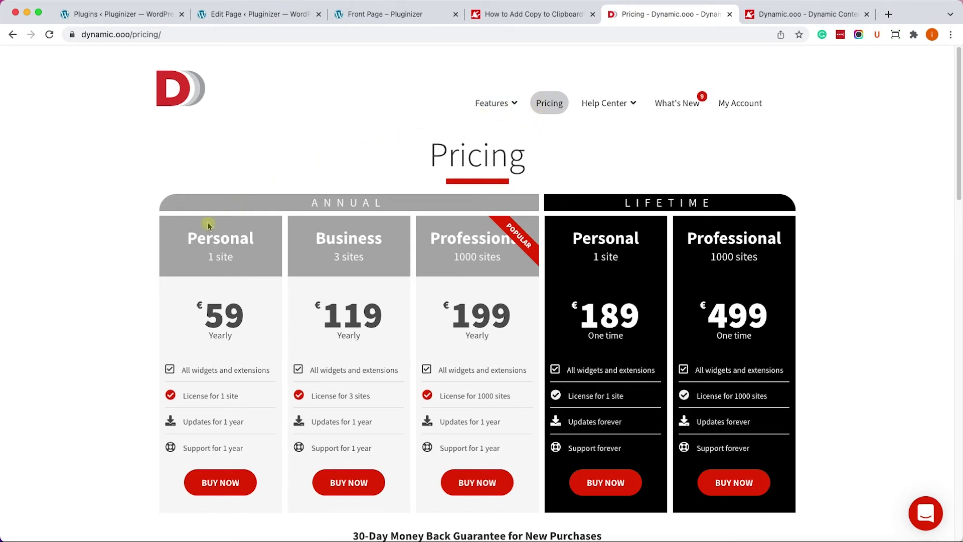
# - Highlight the Personal plan's €59 yearly price, then bring up the PluginsForWP Dynamic.ooo product page
pyautogui.moveTo(179, 236); pyautogui.dragTo(239, 346)
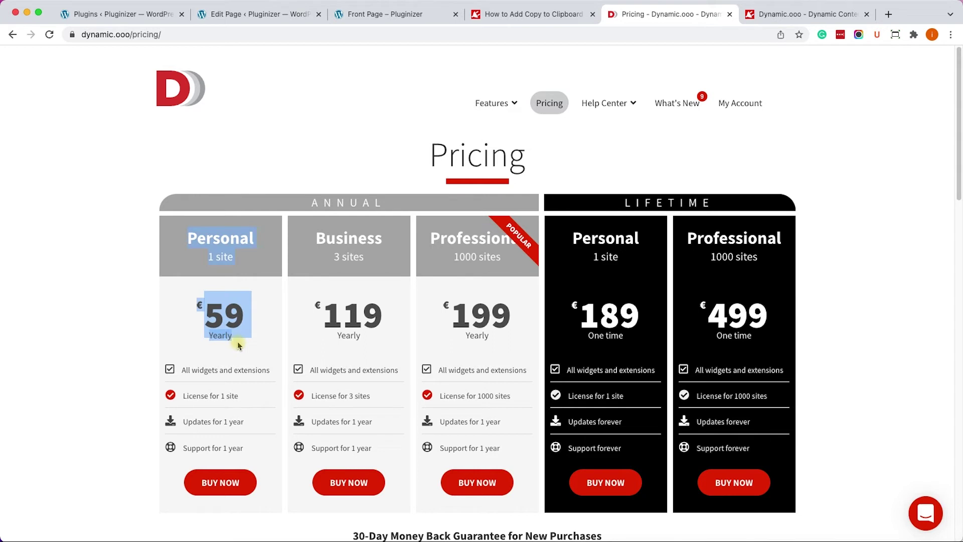
pyautogui.click(226, 315)
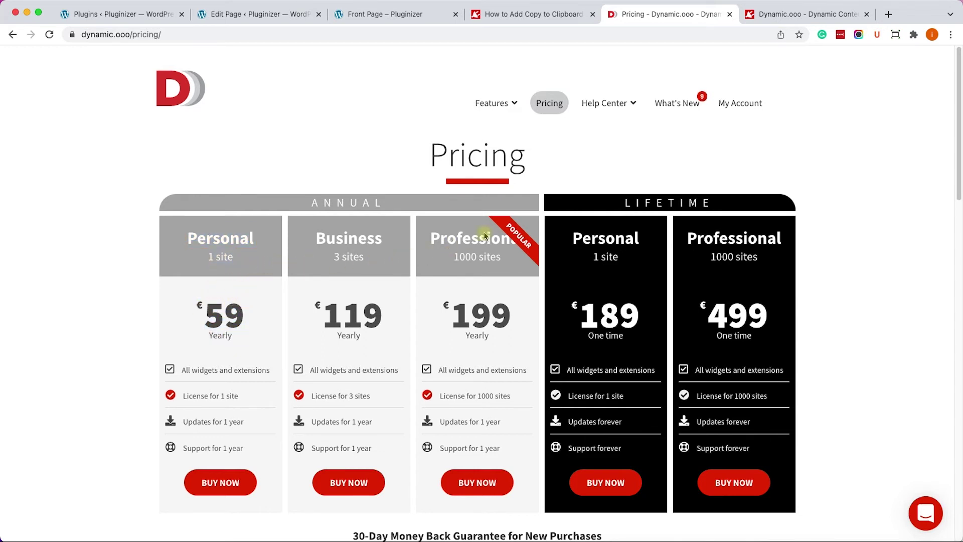
pyautogui.click(785, 20)
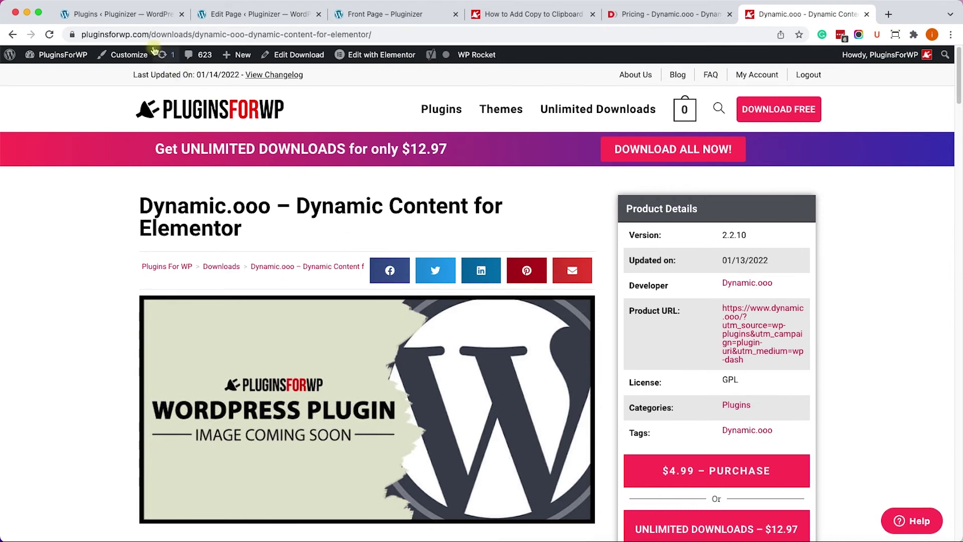
# - Go from the site's plugins admin through Add New to the Plugins for WP manager
pyautogui.click(135, 18)
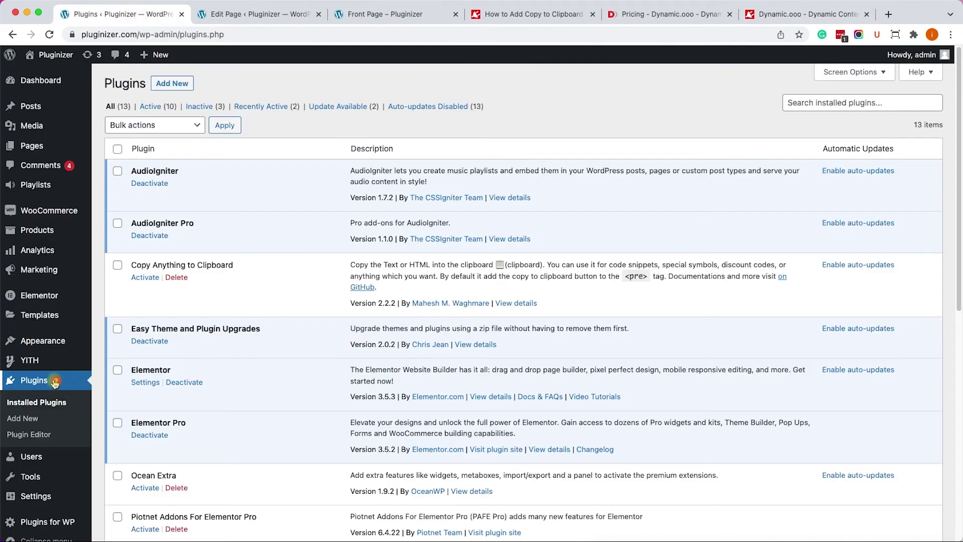
pyautogui.click(20, 419)
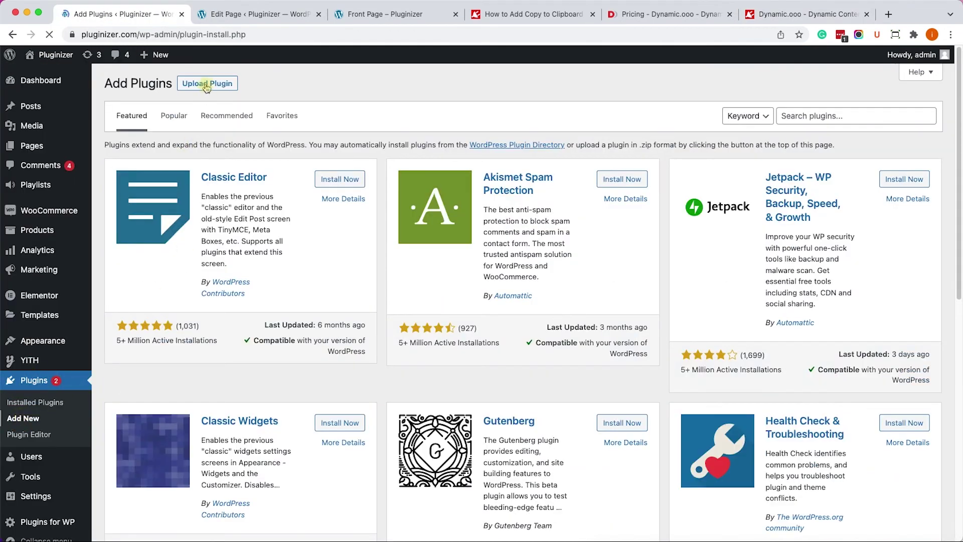
pyautogui.click(206, 85)
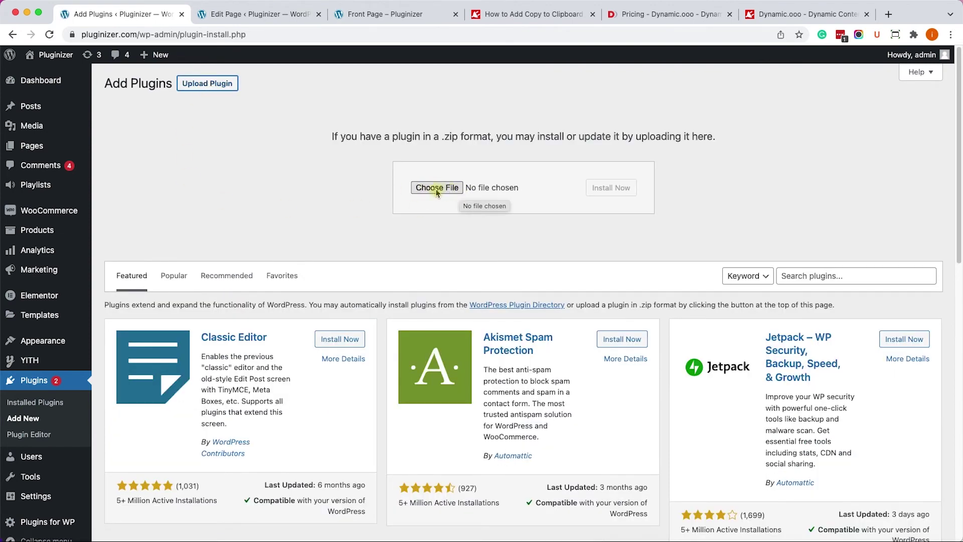
pyautogui.click(54, 517)
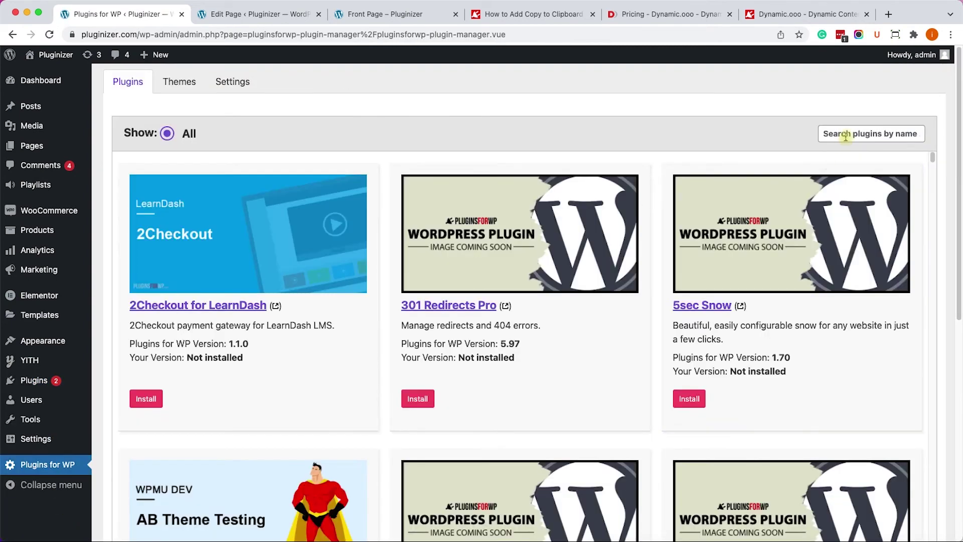
# - Search the catalogue for 'dyna', install Dynamic.ooo – Dynamic Content for Elementor and activate it
pyautogui.click(846, 136)
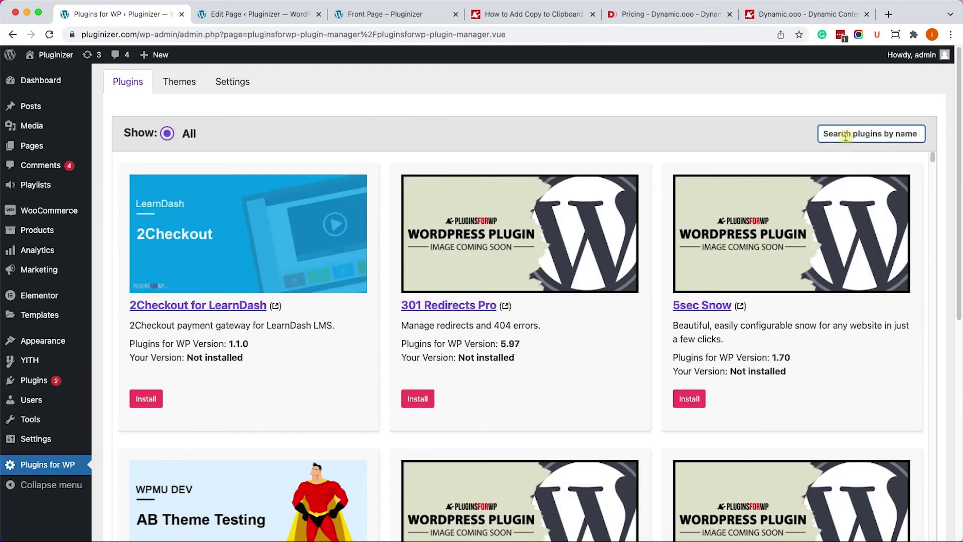
pyautogui.write('dynamic')
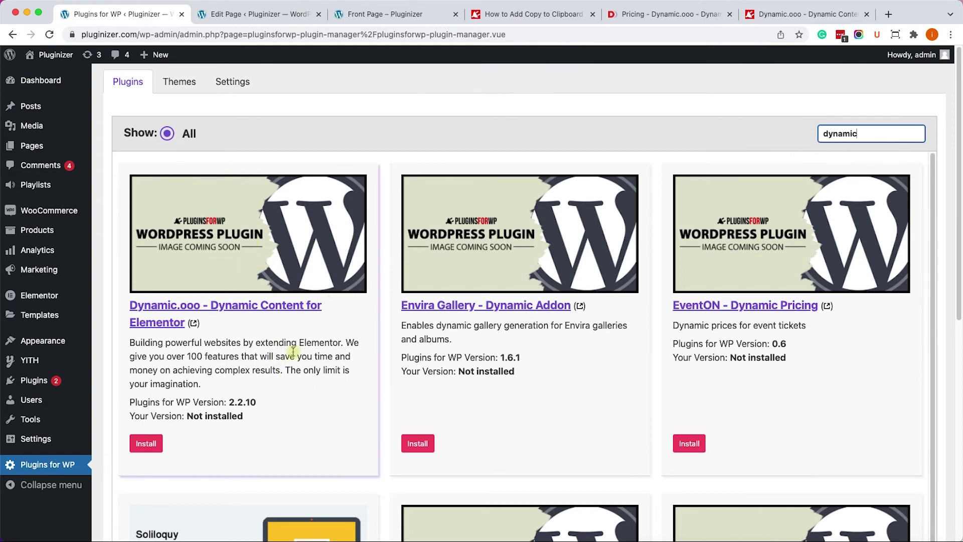
pyautogui.click(150, 443)
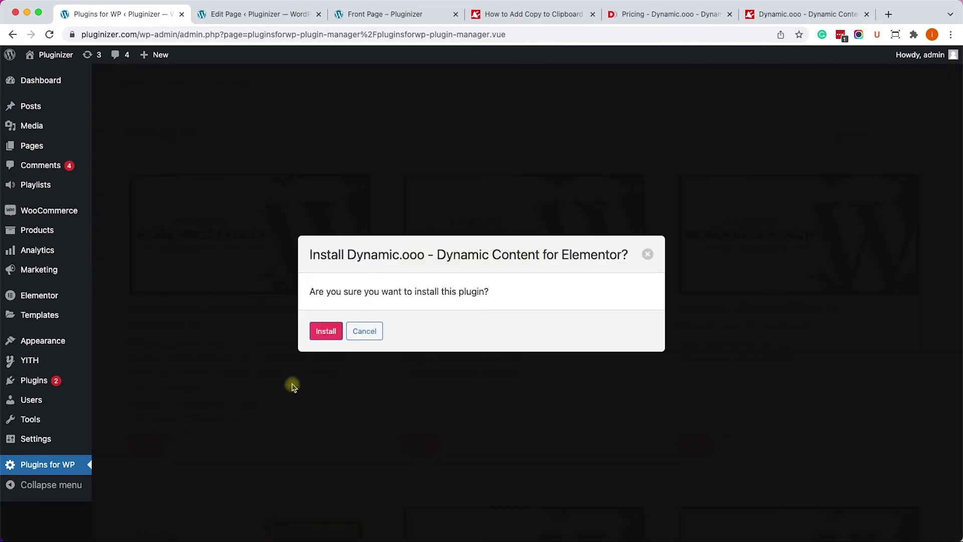
pyautogui.click(324, 332)
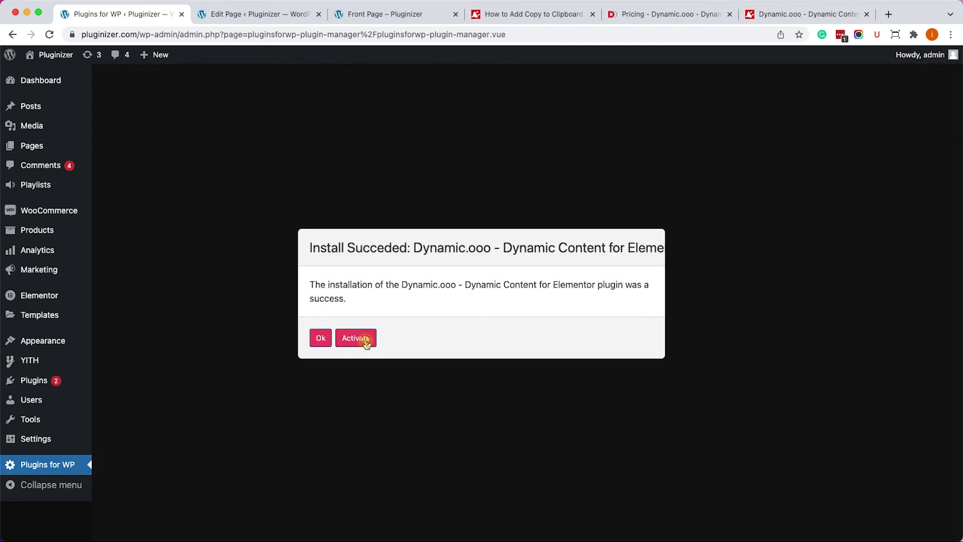
pyautogui.click(366, 339)
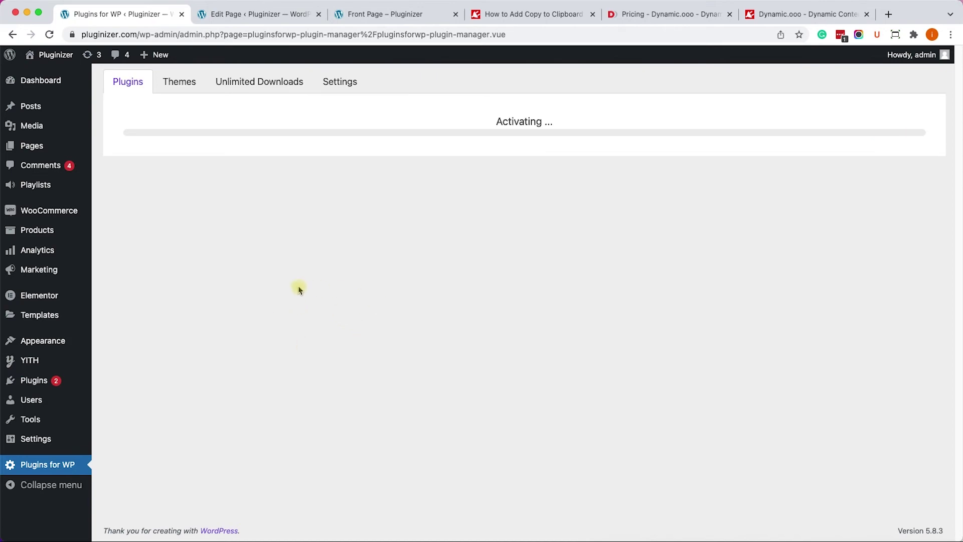
# - In the Front Page editor, search widgets for 'cop' and drop Copy to Clipboard below the text
pyautogui.hotkey('ctrl', 'Tab')
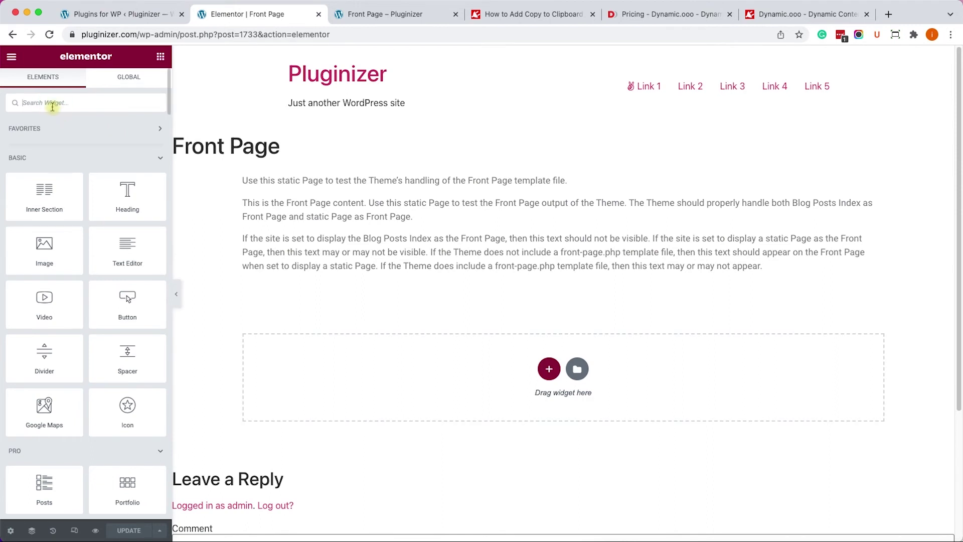
pyautogui.write('copy')
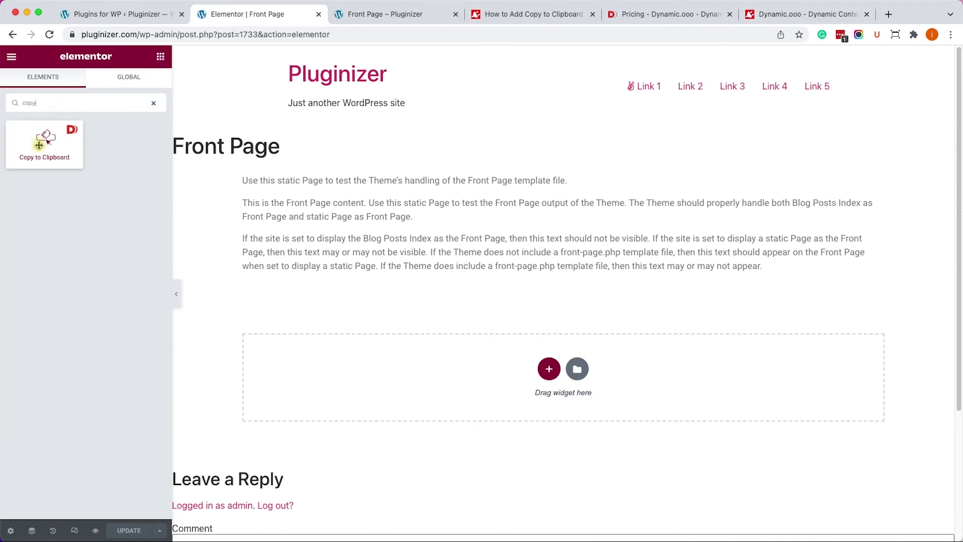
pyautogui.moveTo(44, 143); pyautogui.dragTo(393, 279)
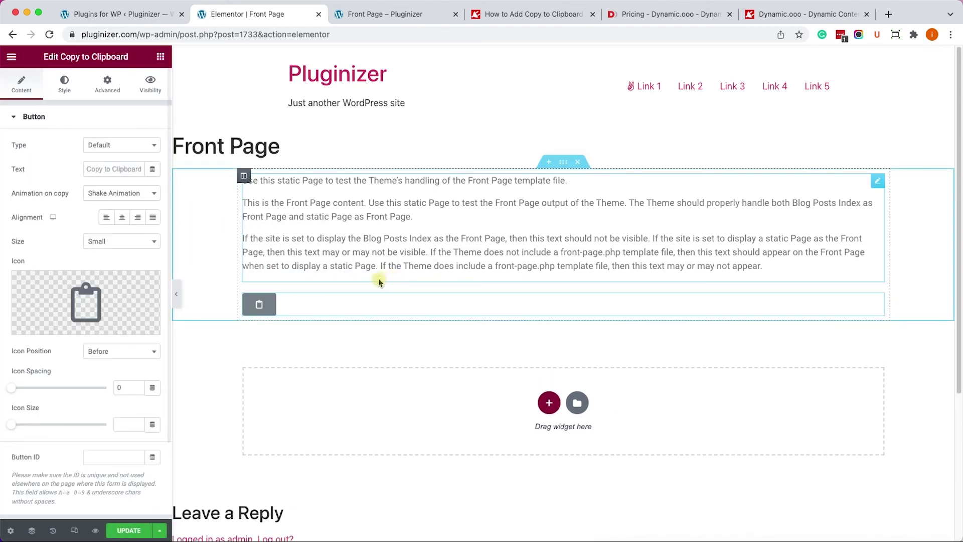
# - Label the button 'Click to copy', test it, then delete the label to leave only the icon
pyautogui.click(36, 124)
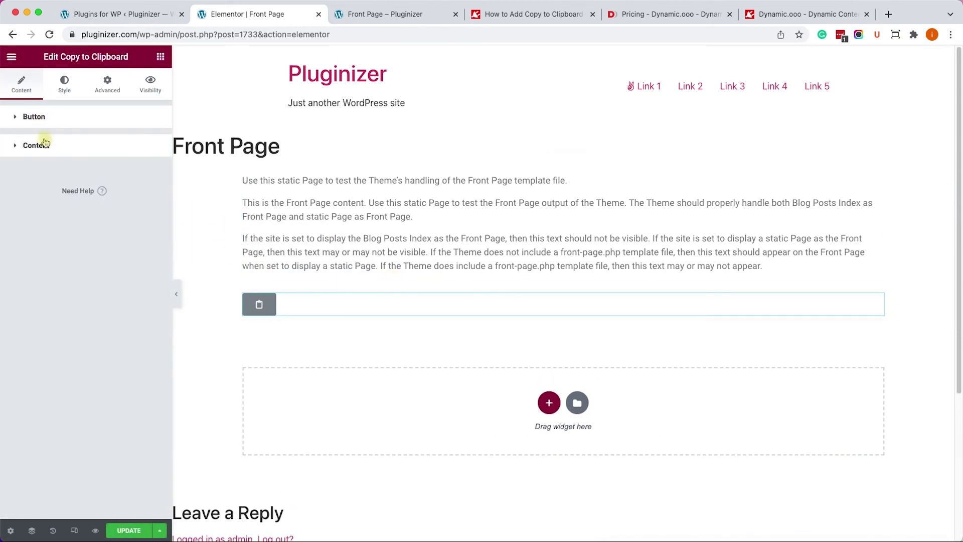
pyautogui.click(35, 118)
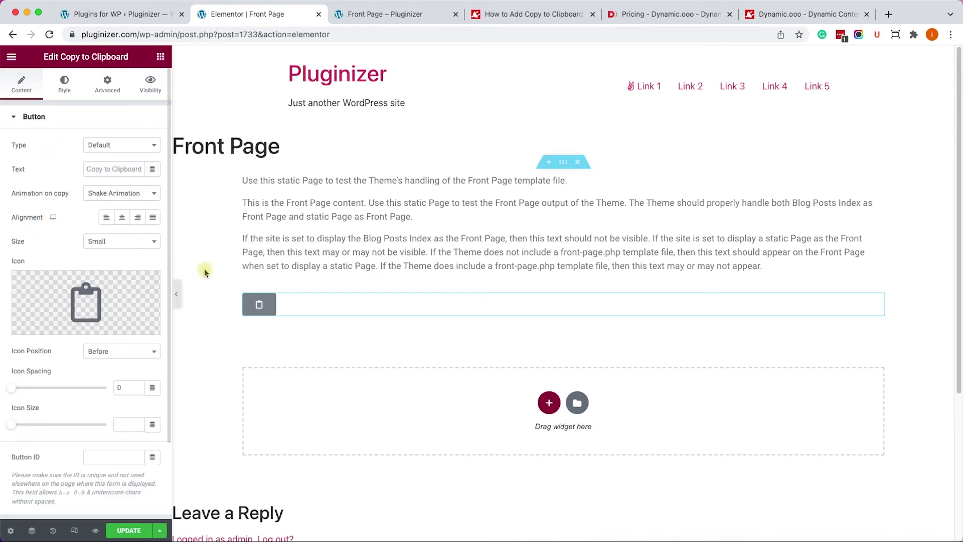
pyautogui.click(260, 306)
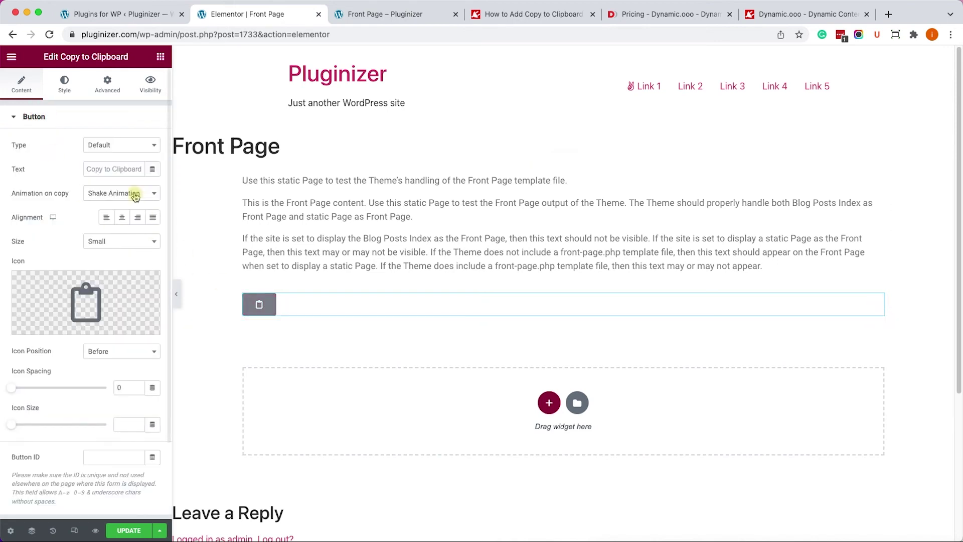
pyautogui.click(105, 172)
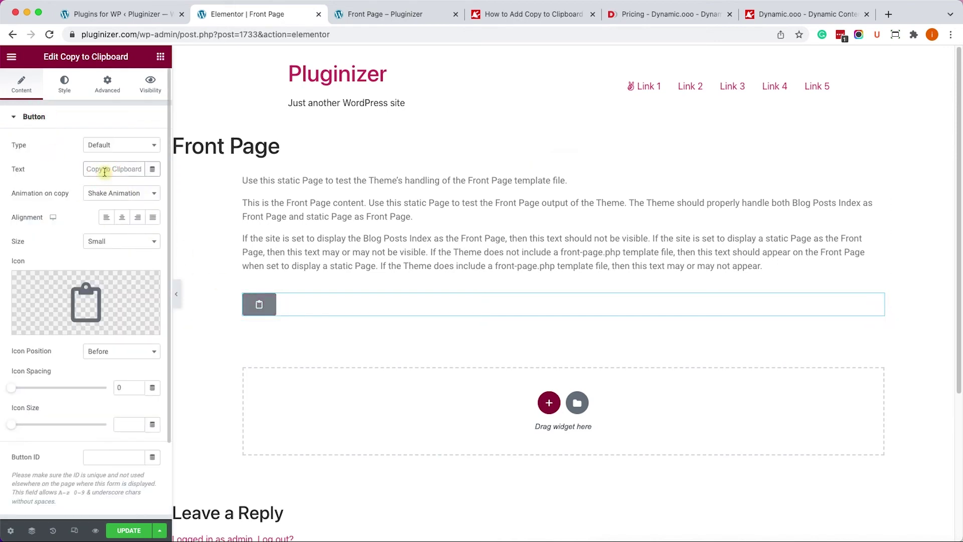
pyautogui.write('Click to ')
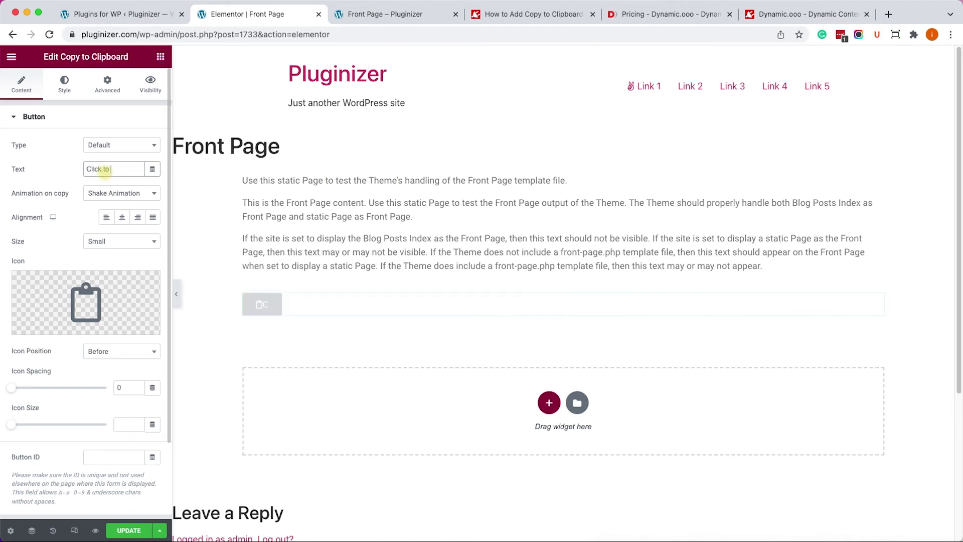
pyautogui.write('copy')
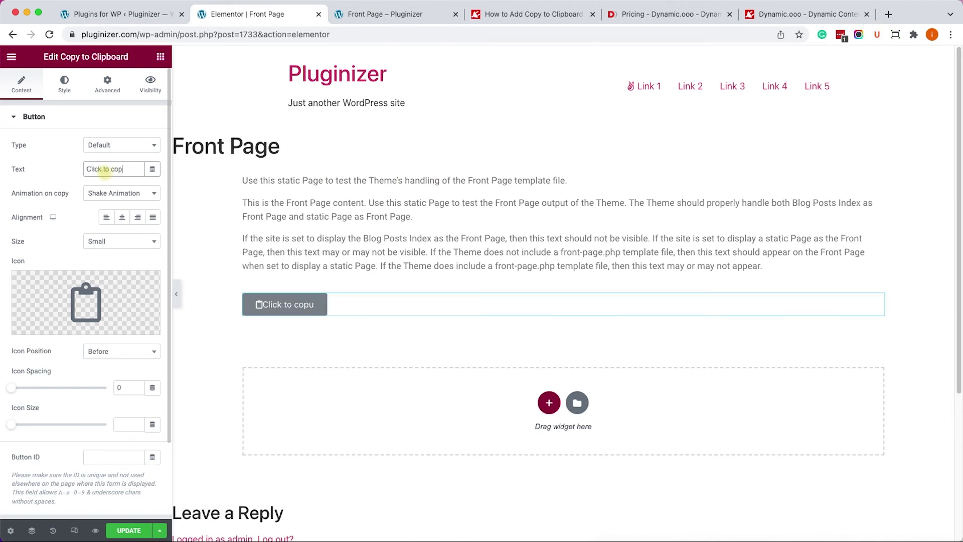
pyautogui.click(291, 314)
pyautogui.tripleClick(115, 169)
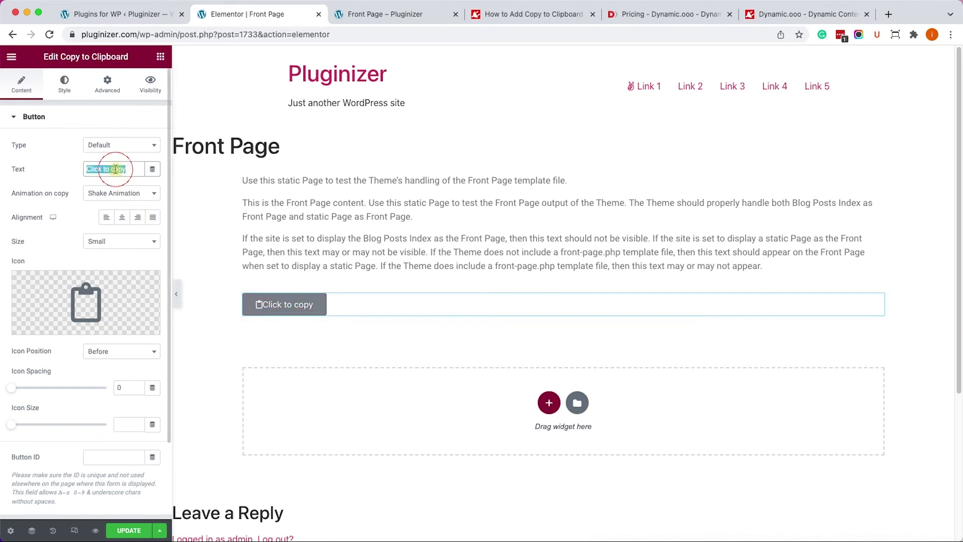
pyautogui.press('BackSpace')
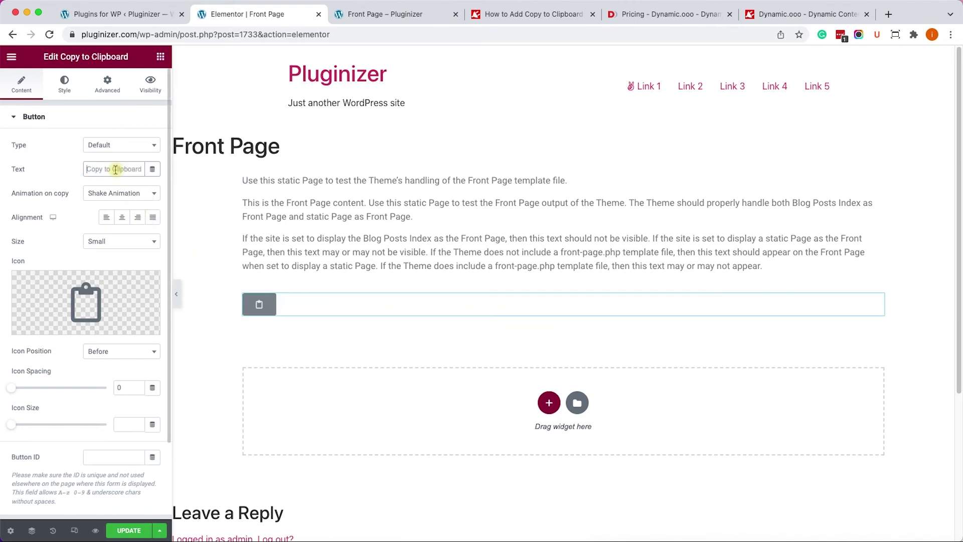
# - Set the copied content Type to Textarea, switch Visible value to YES, and test the button
pyautogui.click(72, 117)
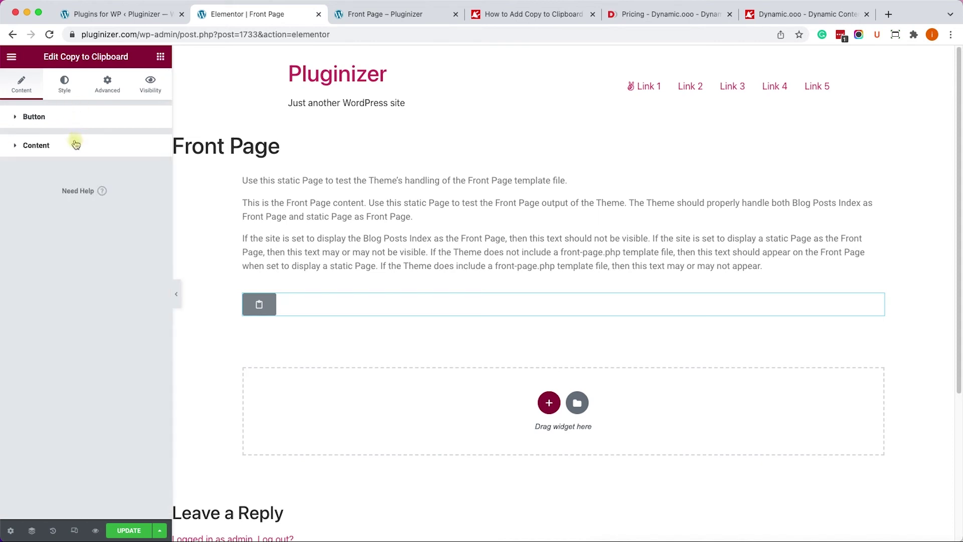
pyautogui.click(76, 144)
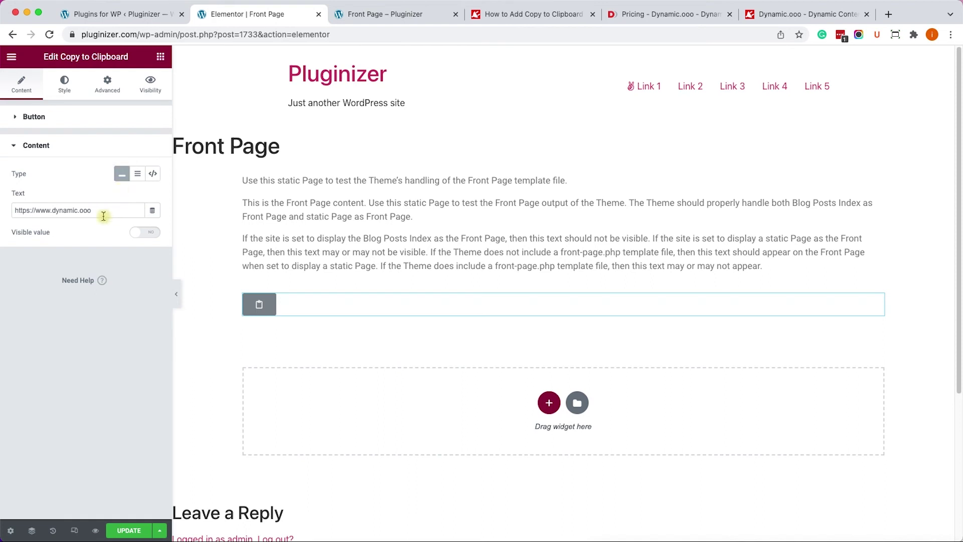
pyautogui.click(138, 176)
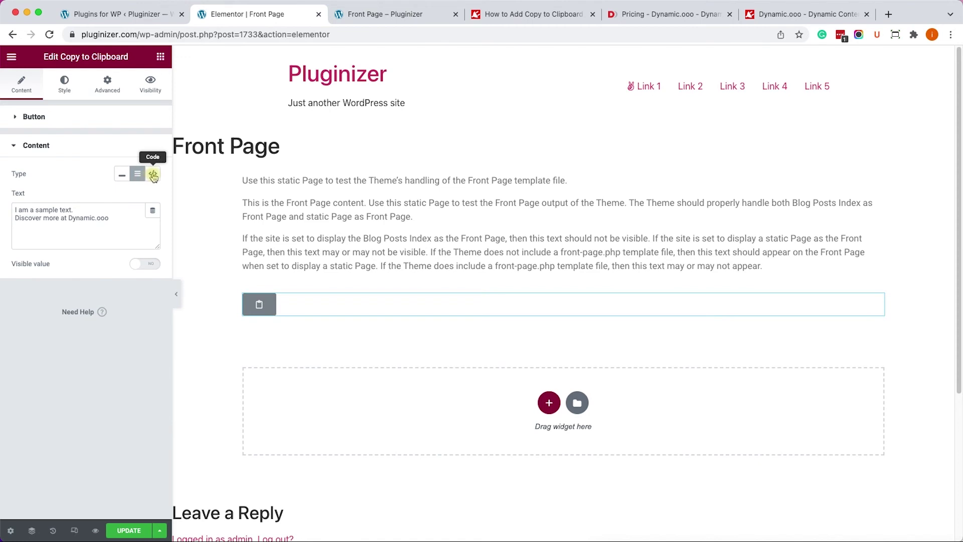
pyautogui.click(153, 175)
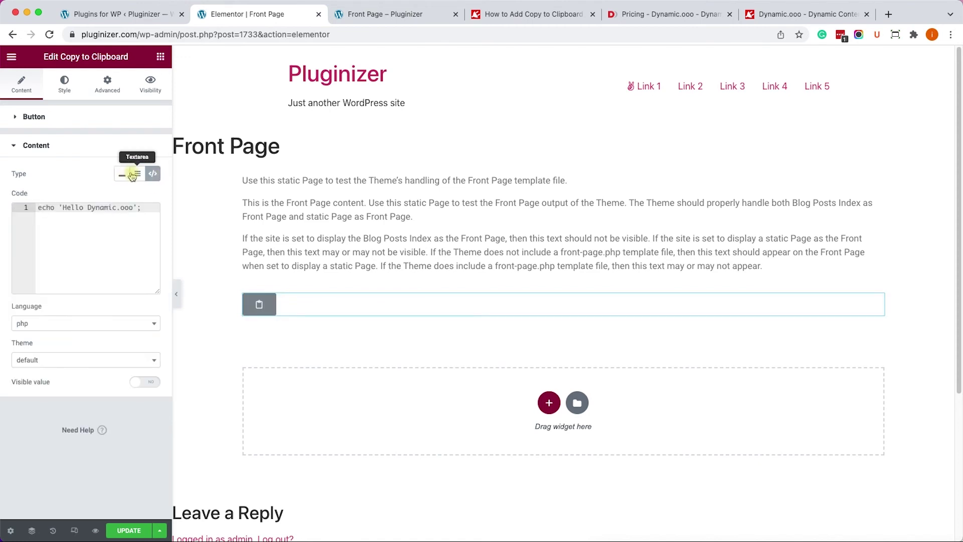
pyautogui.click(135, 174)
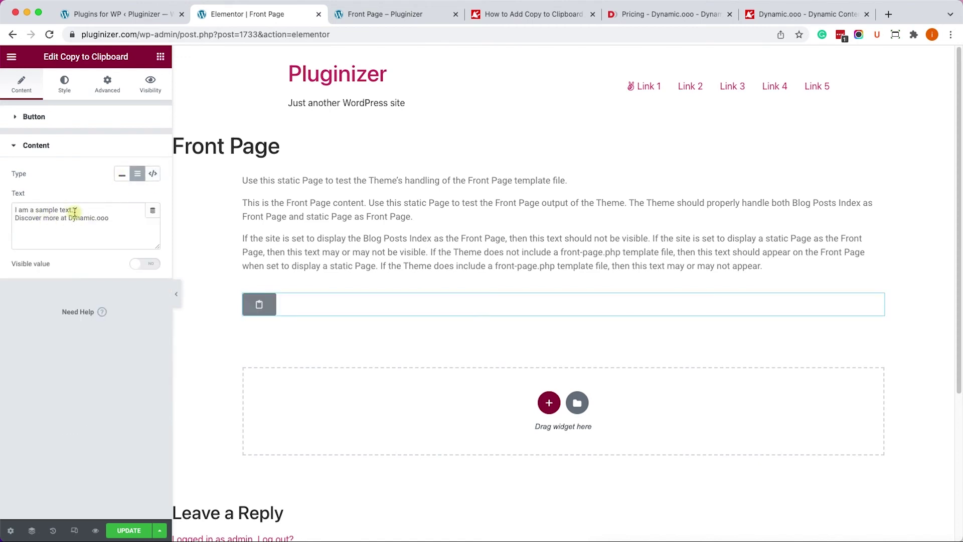
pyautogui.click(144, 264)
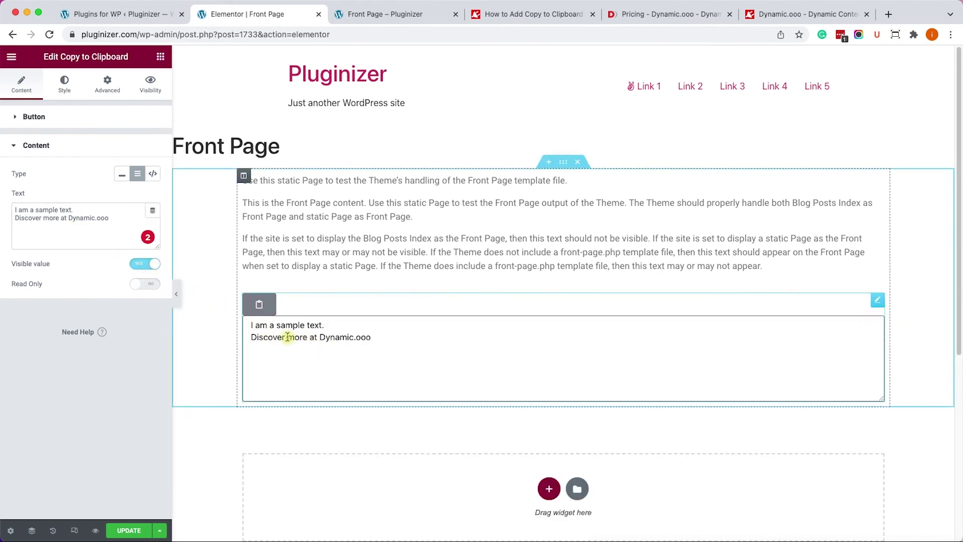
pyautogui.click(259, 304)
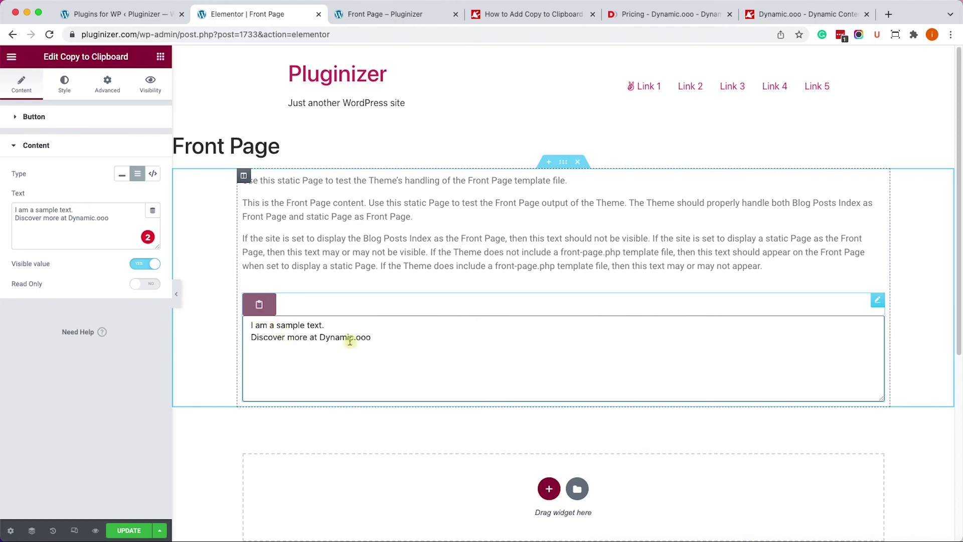
# - Set the Style > Textarea Button Position to Absolute and update the Front Page
pyautogui.click(66, 86)
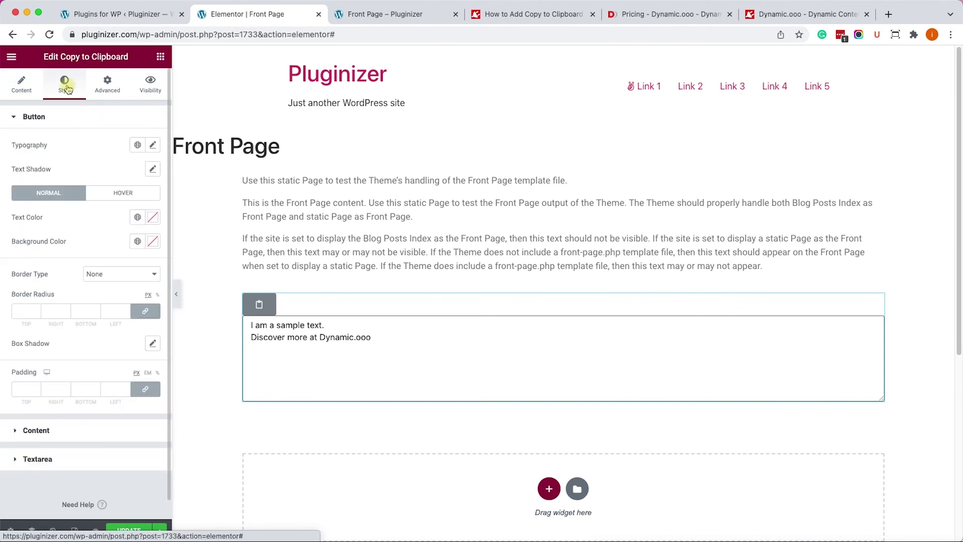
pyautogui.click(76, 461)
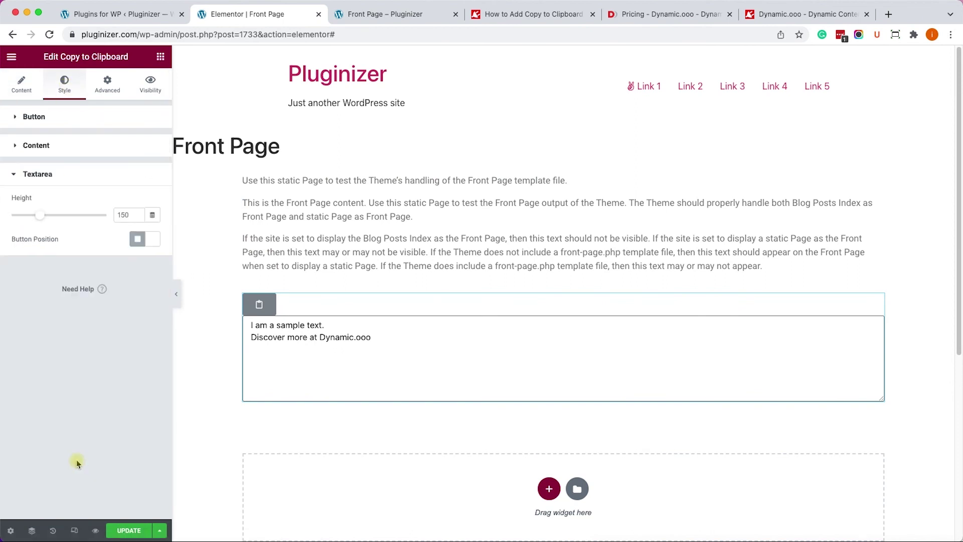
pyautogui.click(152, 239)
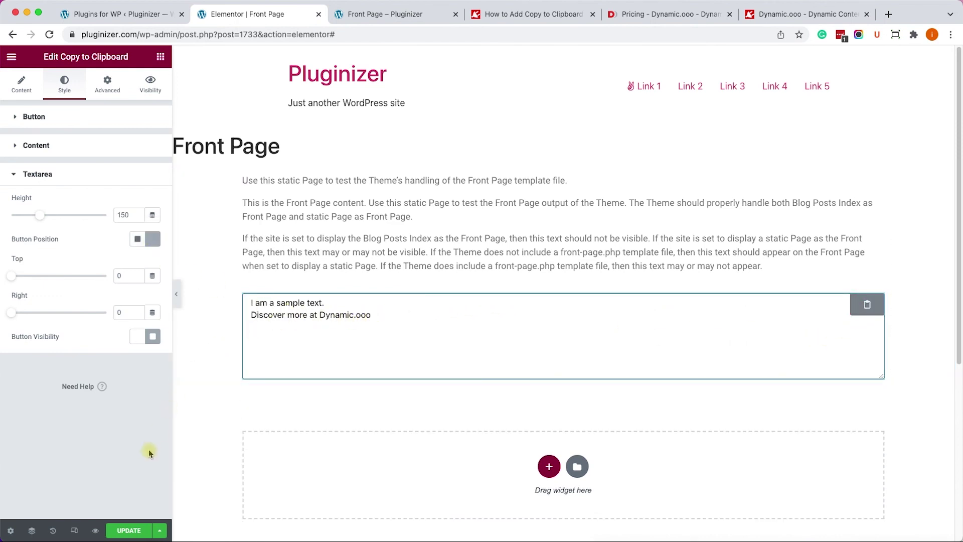
pyautogui.click(140, 534)
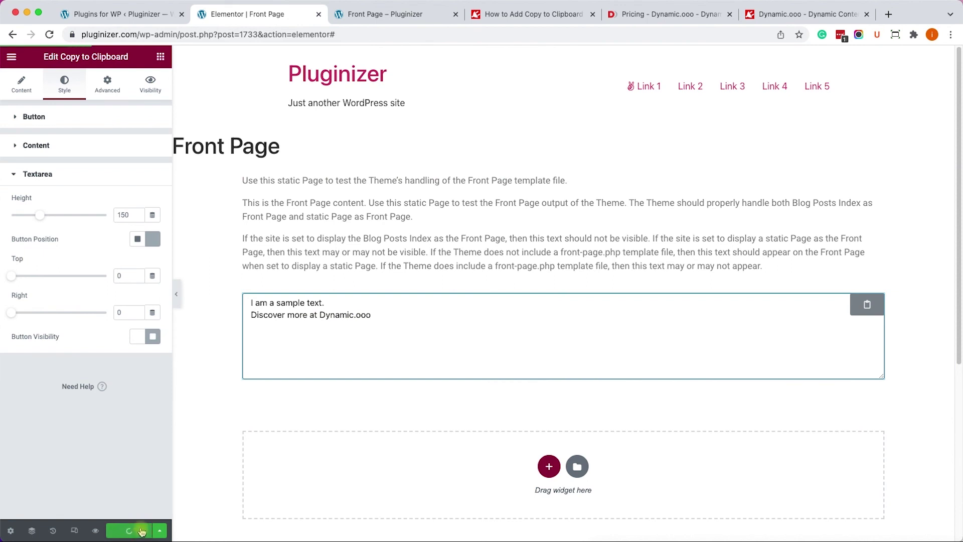
pyautogui.click(366, 14)
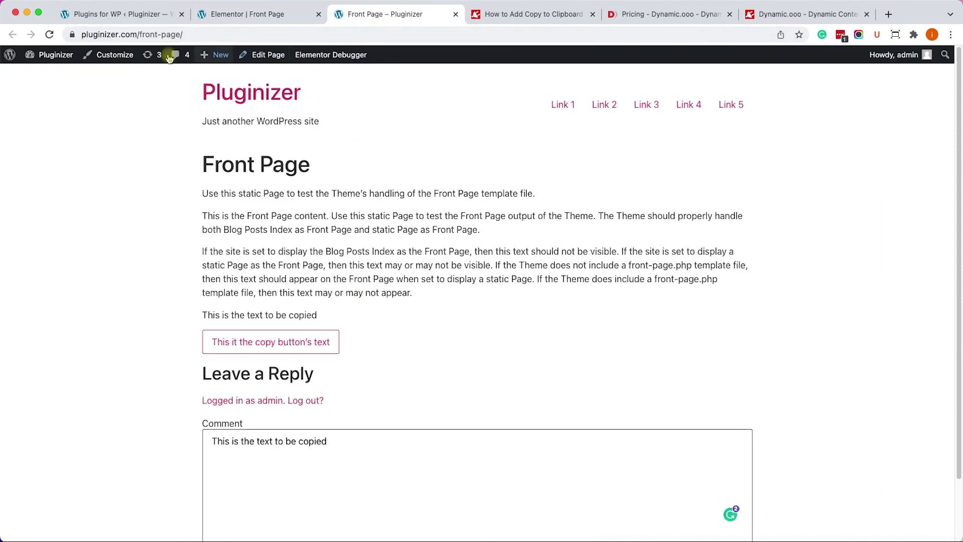
# - Reload the live page, copy the textarea's sample text, and paste it into the Comment box
pyautogui.click(50, 35)
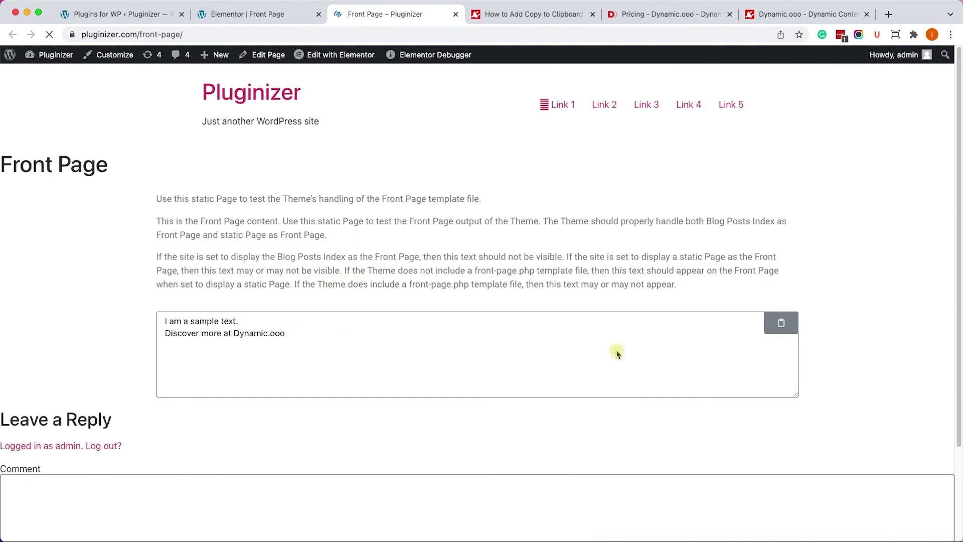
pyautogui.click(781, 323)
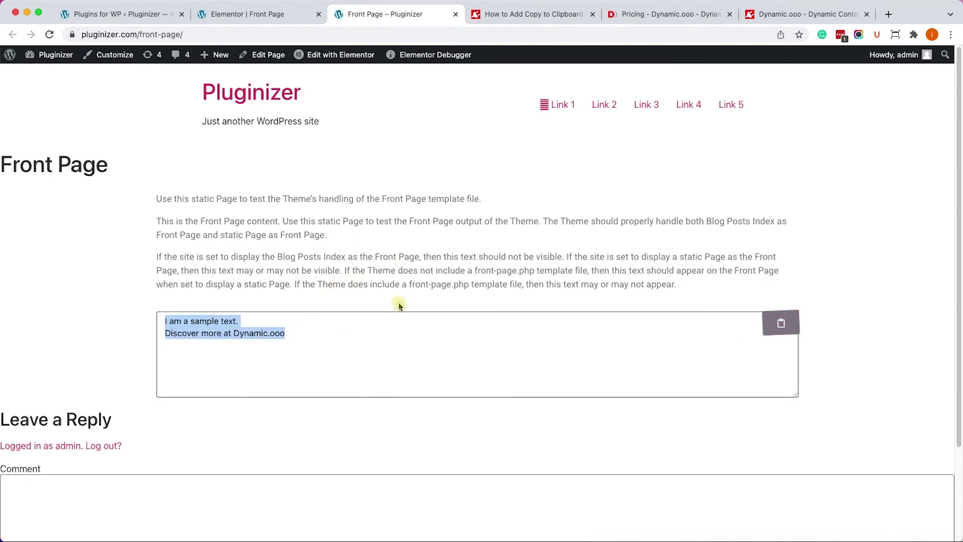
pyautogui.scroll(-4, 245, 347)
pyautogui.click(231, 405)
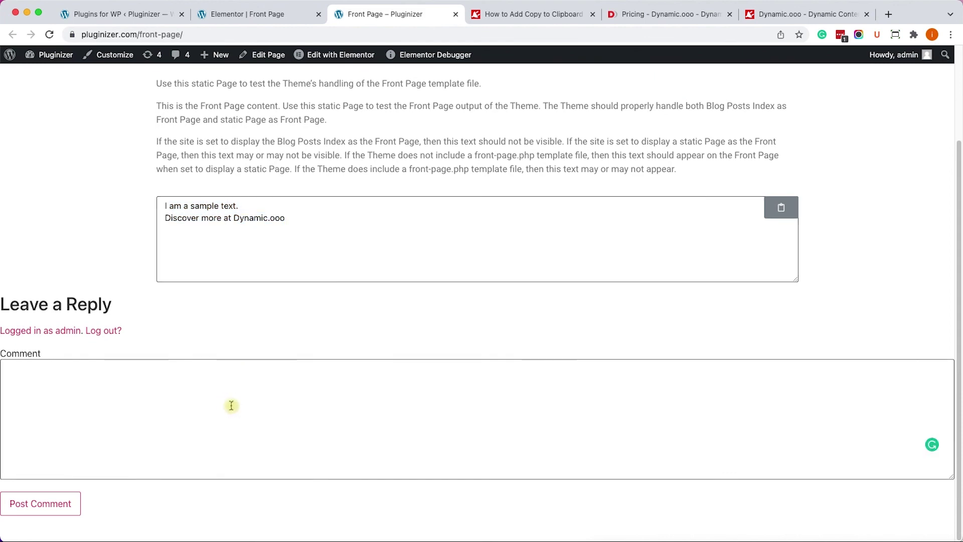
pyautogui.press('super+v')
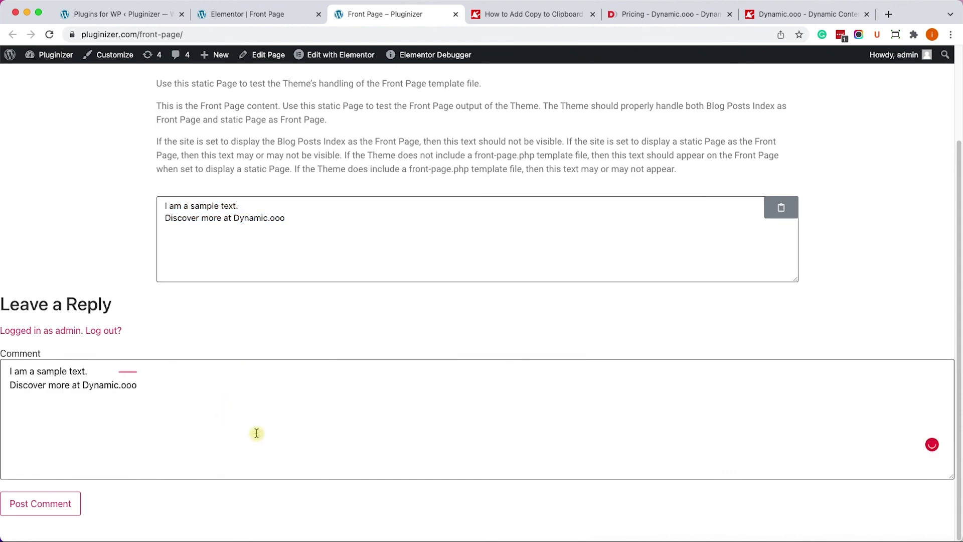